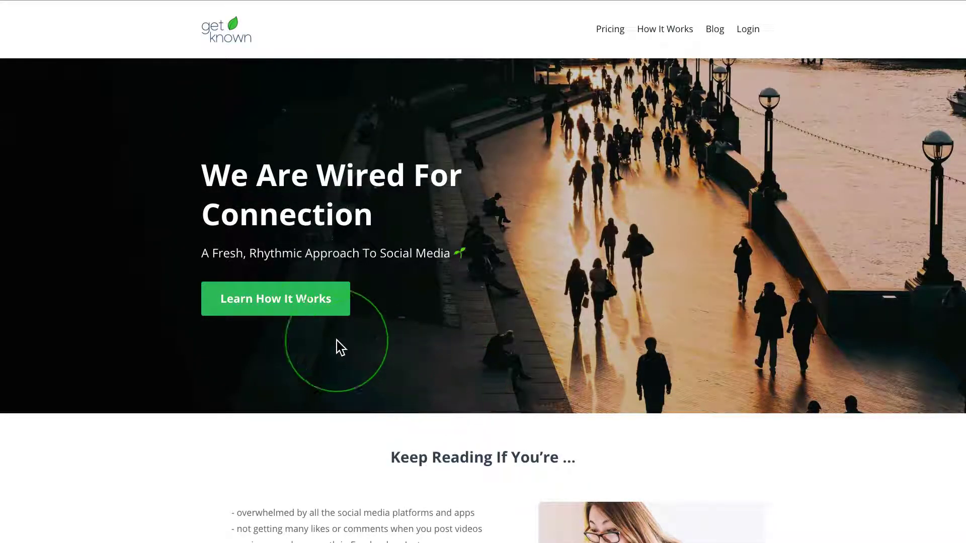
Open the Get Known How It Works page and scroll down to the '3. Blog Assembly' step
{"action": "left_click", "coordinate": [321, 297]}
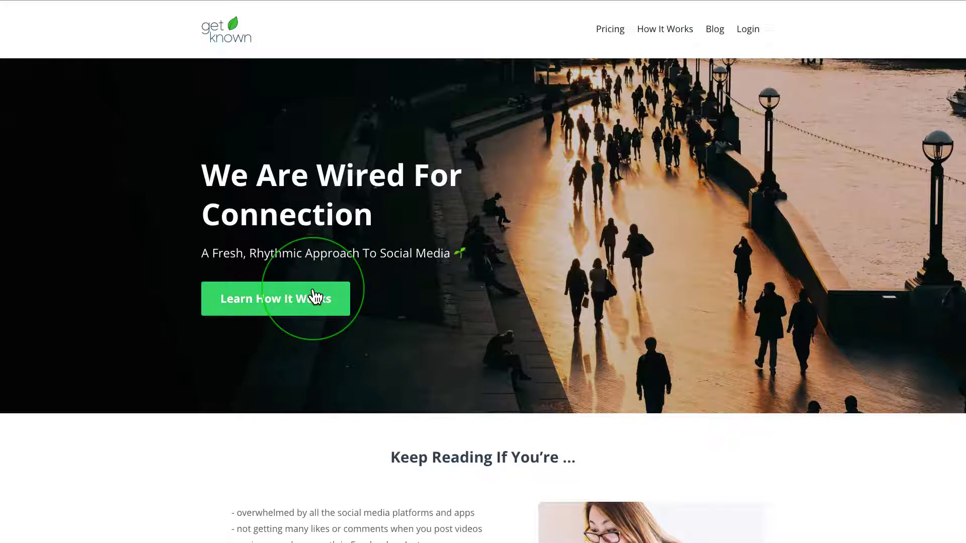
{"action": "left_click", "coordinate": [318, 301]}
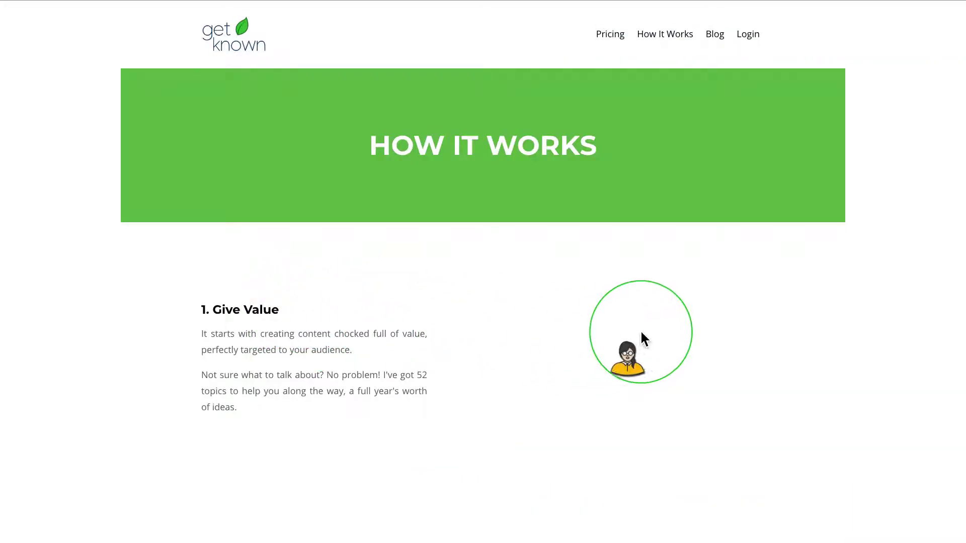
{"action": "scroll", "coordinate": [793, 349], "scroll_direction": "down", "scroll_amount": 2}
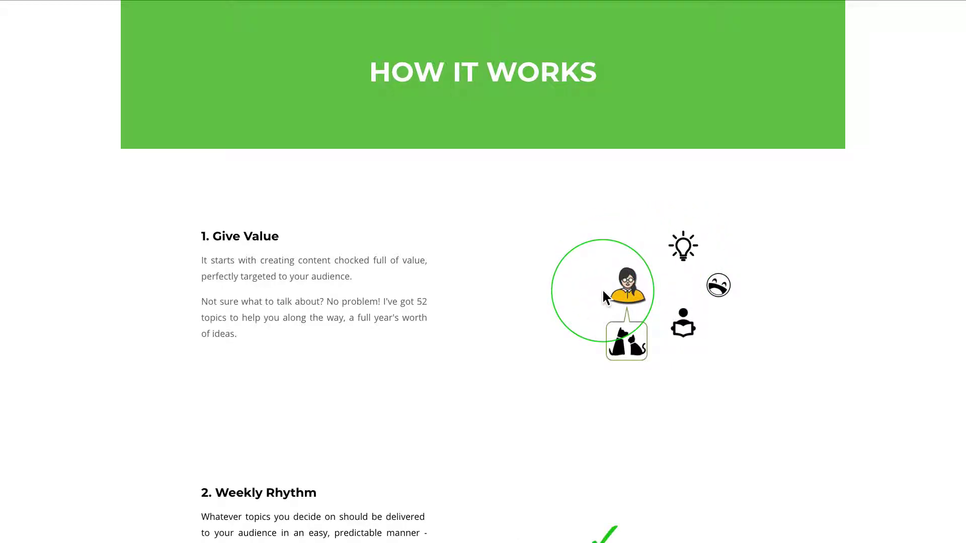
{"action": "scroll", "coordinate": [674, 322], "scroll_direction": "down", "scroll_amount": 2}
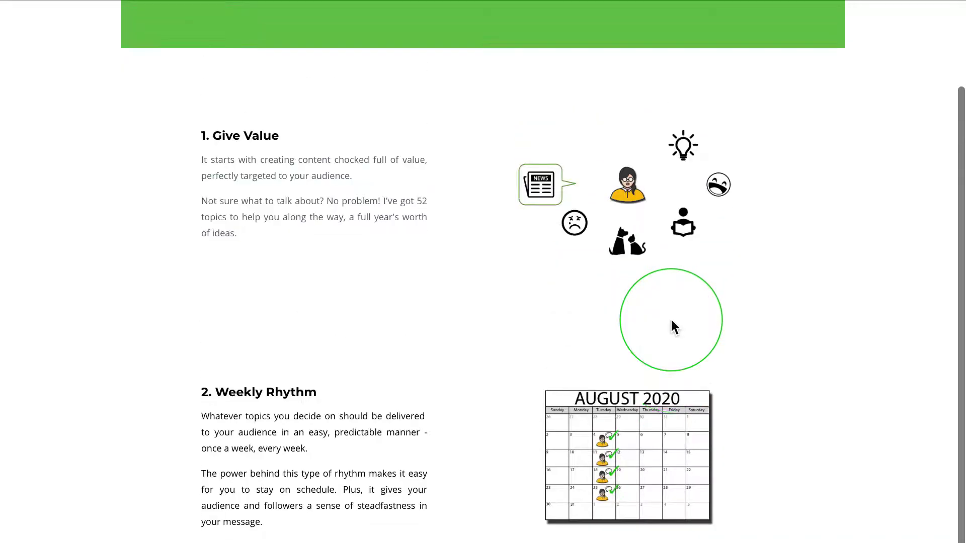
{"action": "scroll", "coordinate": [674, 386], "scroll_direction": "down", "scroll_amount": 6}
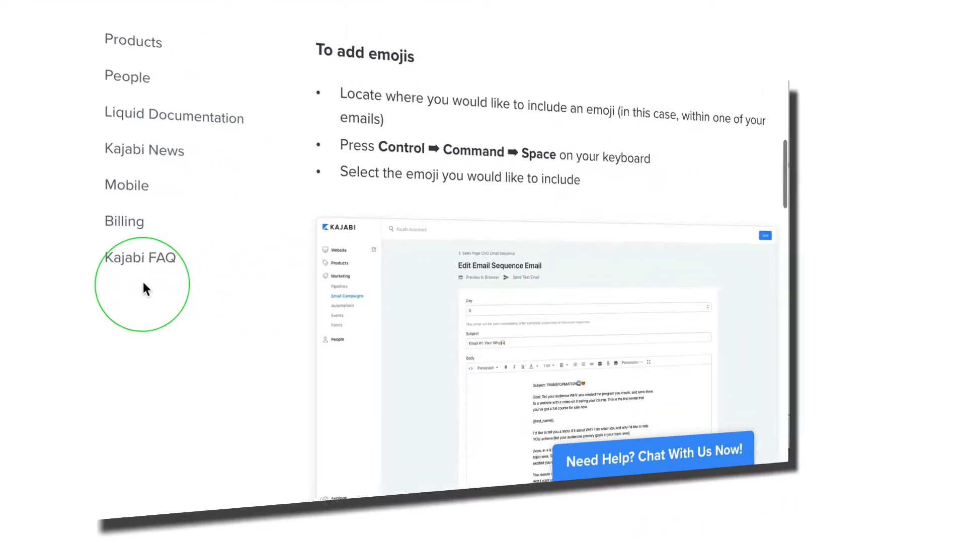
Scroll through the Email Sequence help article's animated GIF screenshots
{"action": "scroll", "coordinate": [196, 291], "scroll_direction": "down", "scroll_amount": 5}
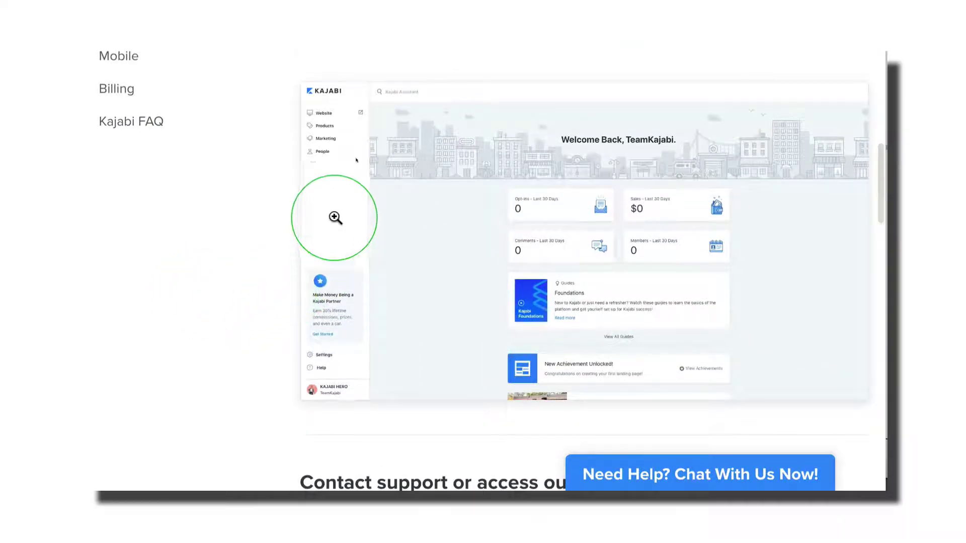
{"action": "scroll", "coordinate": [172, 274], "scroll_direction": "down", "scroll_amount": 10}
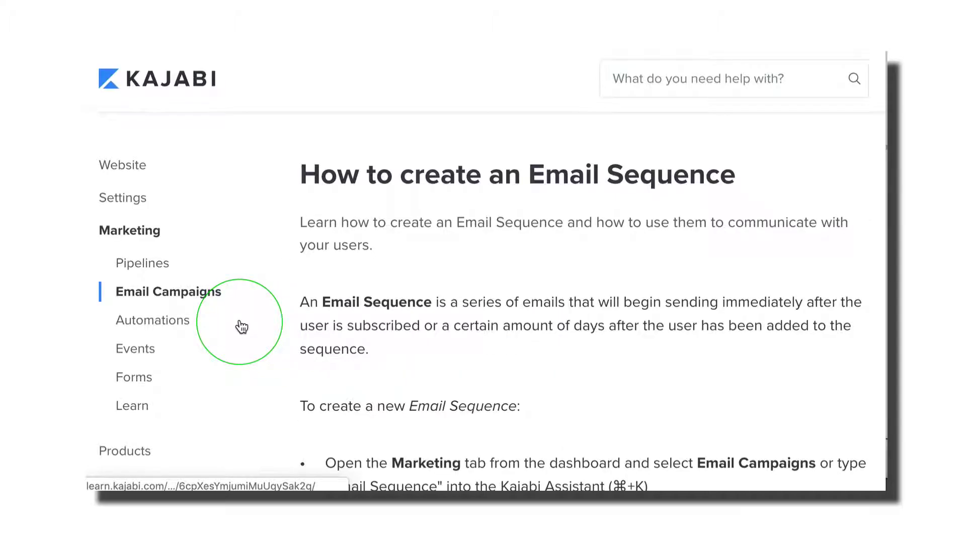
{"action": "scroll", "coordinate": [242, 324], "scroll_direction": "down", "scroll_amount": 10}
{"action": "scroll", "coordinate": [242, 325], "scroll_direction": "down", "scroll_amount": 1}
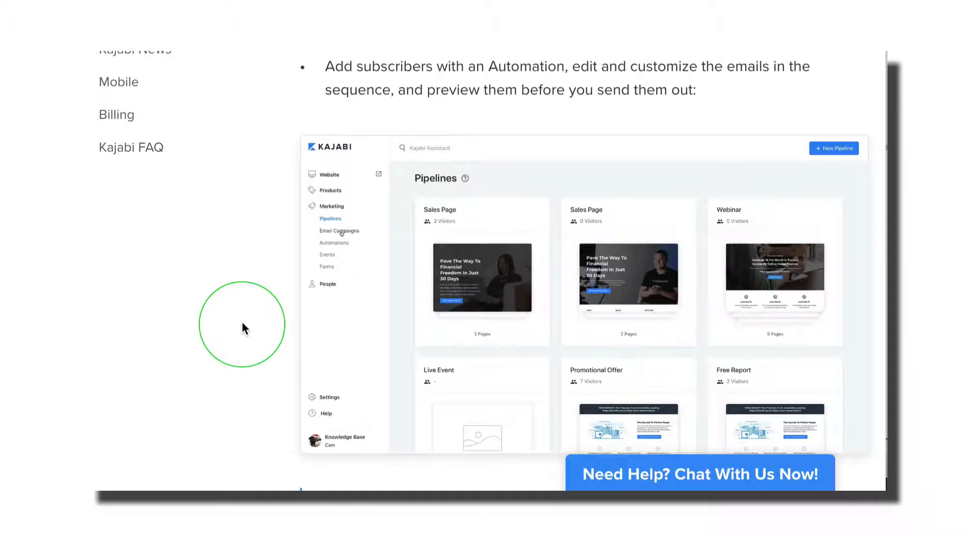
{"action": "scroll", "coordinate": [243, 328], "scroll_direction": "down", "scroll_amount": 12}
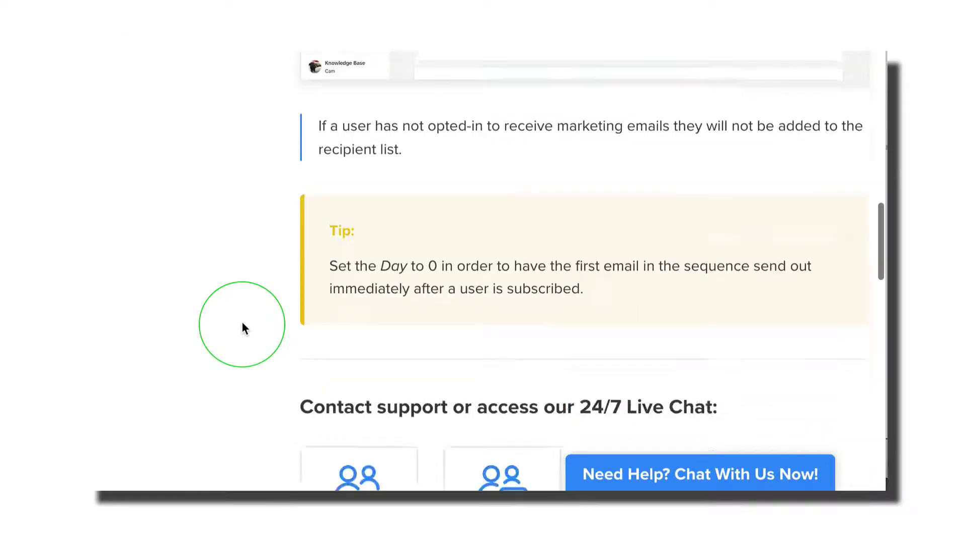
{"action": "scroll", "coordinate": [243, 328], "scroll_direction": "up", "scroll_amount": 10}
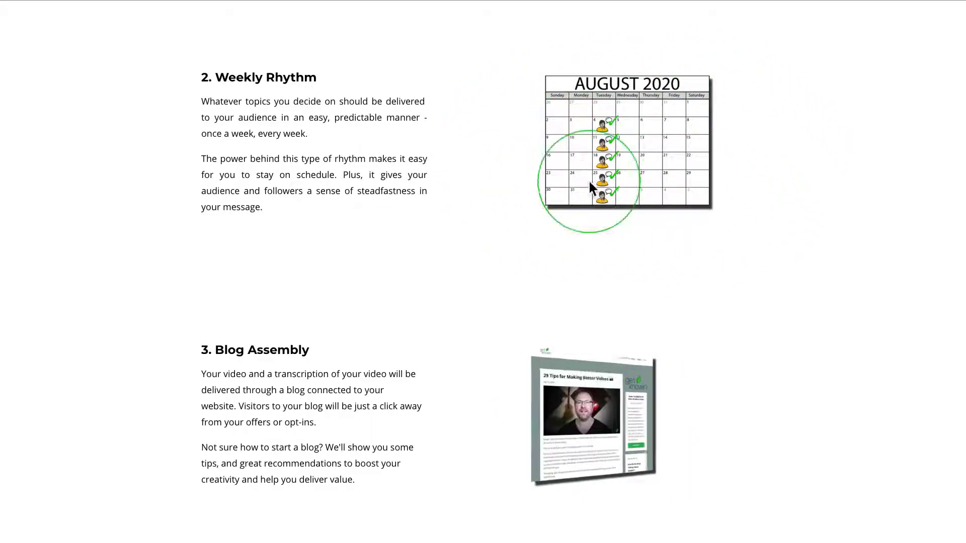
{"action": "scroll", "coordinate": [714, 161], "scroll_direction": "up", "scroll_amount": 5}
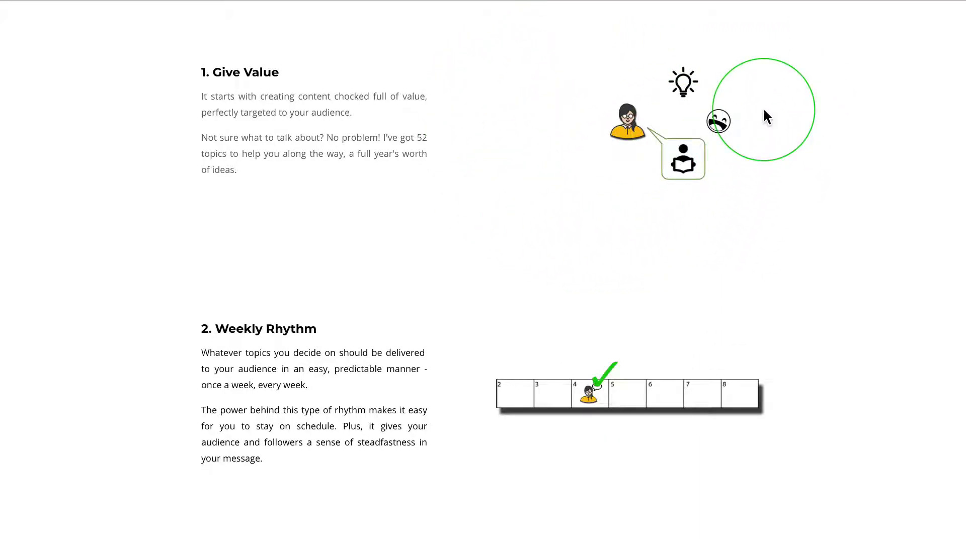
{"action": "scroll", "coordinate": [746, 177], "scroll_direction": "down", "scroll_amount": 1}
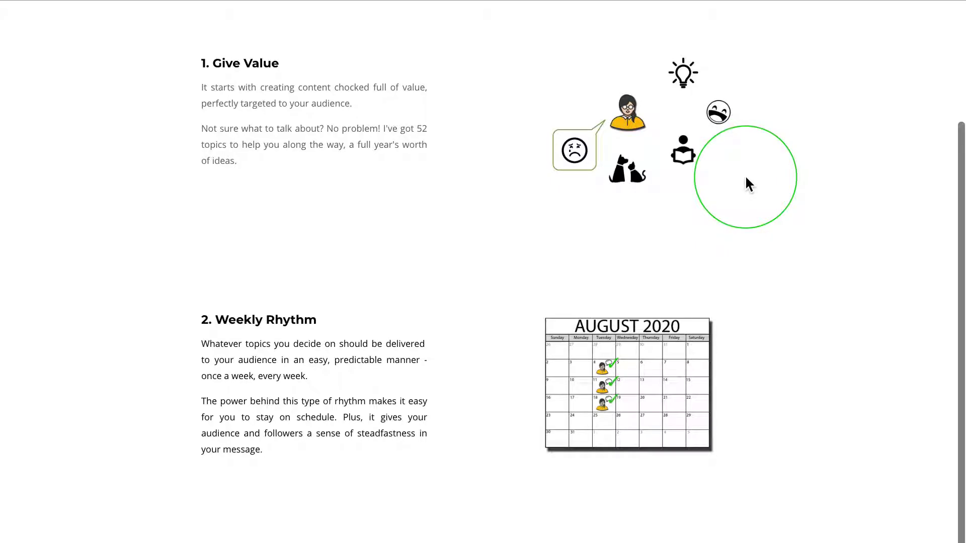
{"action": "scroll", "coordinate": [744, 174], "scroll_direction": "up", "scroll_amount": 1}
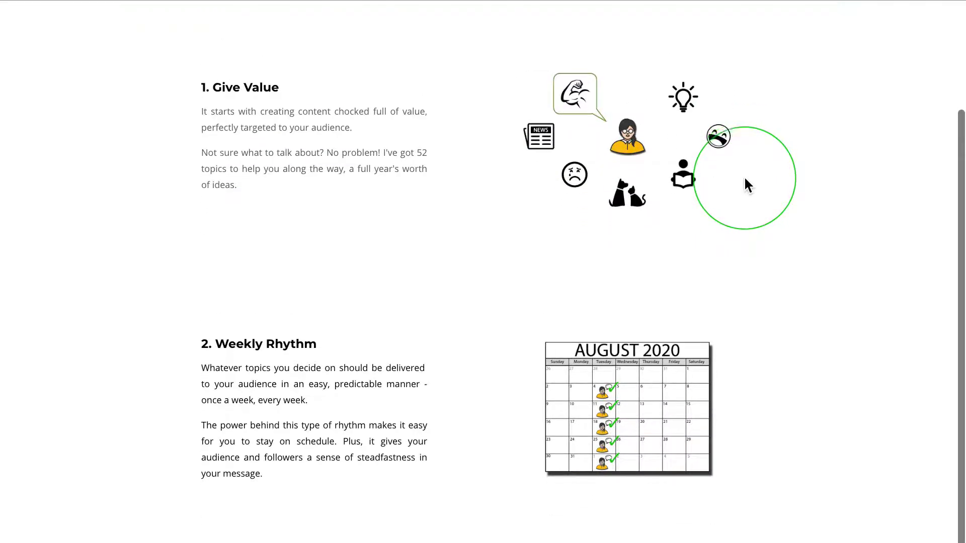
{"action": "scroll", "coordinate": [744, 179], "scroll_direction": "down", "scroll_amount": 1}
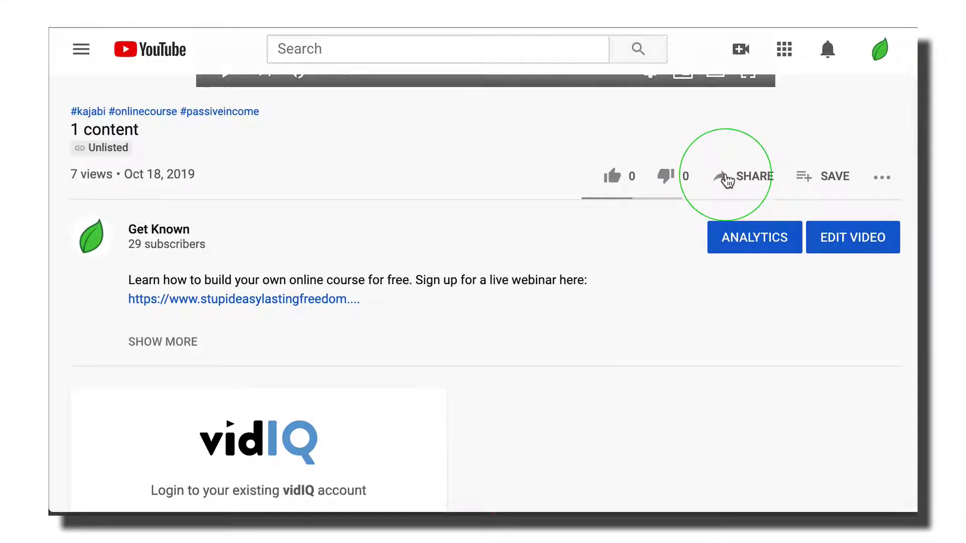
Bring up the YouTube video's Share > Embed code and select the whole iframe snippet
{"action": "left_click", "coordinate": [728, 179]}
{"action": "left_click", "coordinate": [325, 213]}
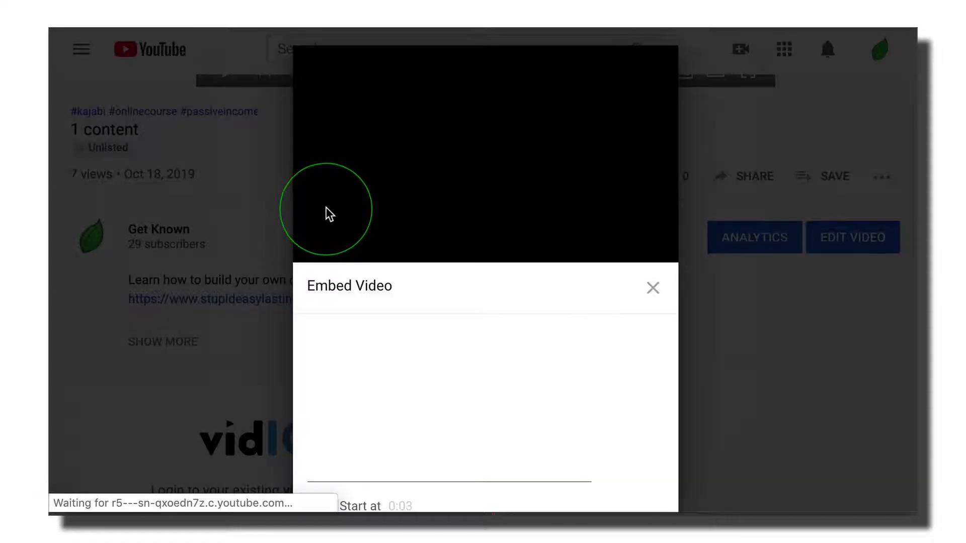
{"action": "scroll", "coordinate": [532, 414], "scroll_direction": "down", "scroll_amount": 3}
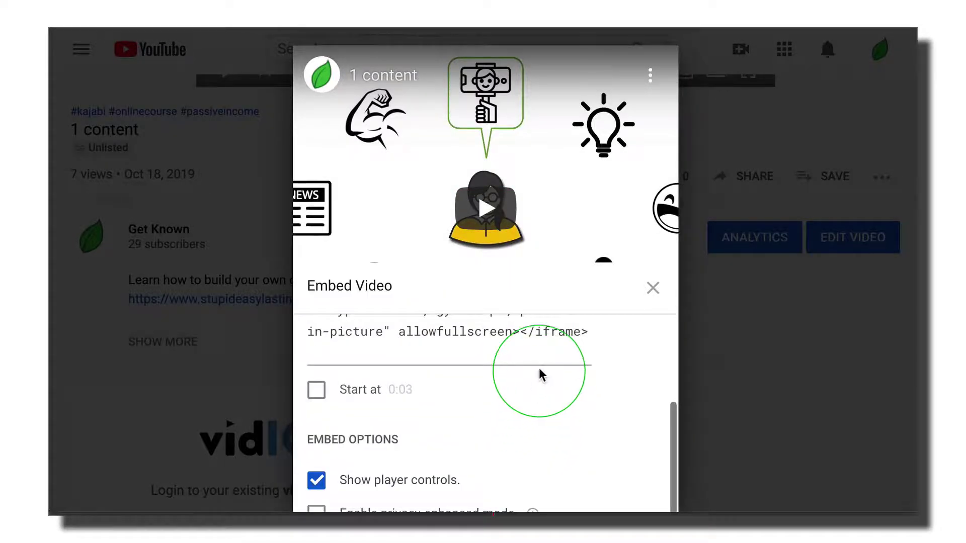
{"action": "scroll", "coordinate": [540, 375], "scroll_direction": "up", "scroll_amount": 2}
{"action": "left_click", "coordinate": [539, 369]}
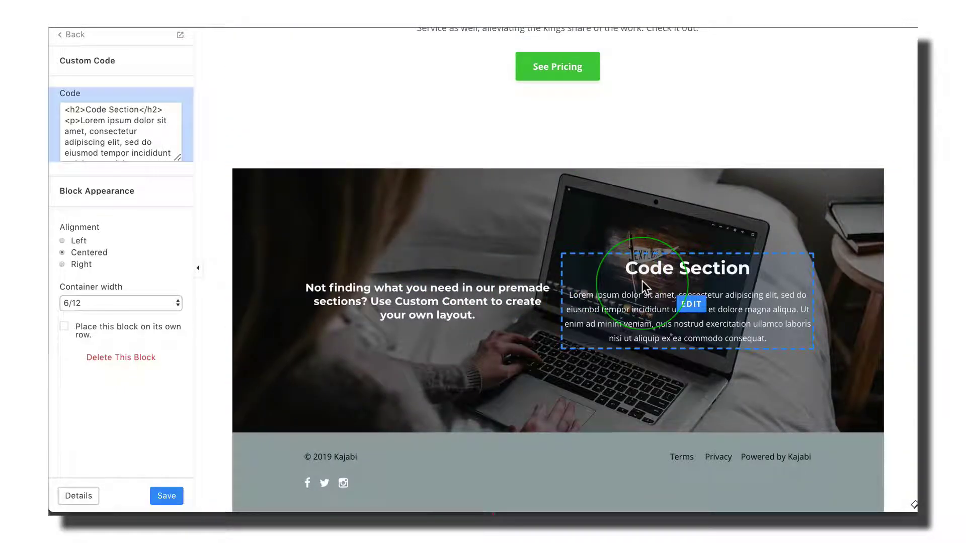
Replace the Custom Code block's placeholder with the YouTube embed code and save the page
{"action": "left_click", "coordinate": [95, 132]}
{"action": "key", "text": "ctrl+a"}
{"action": "key", "text": "ctrl+v"}
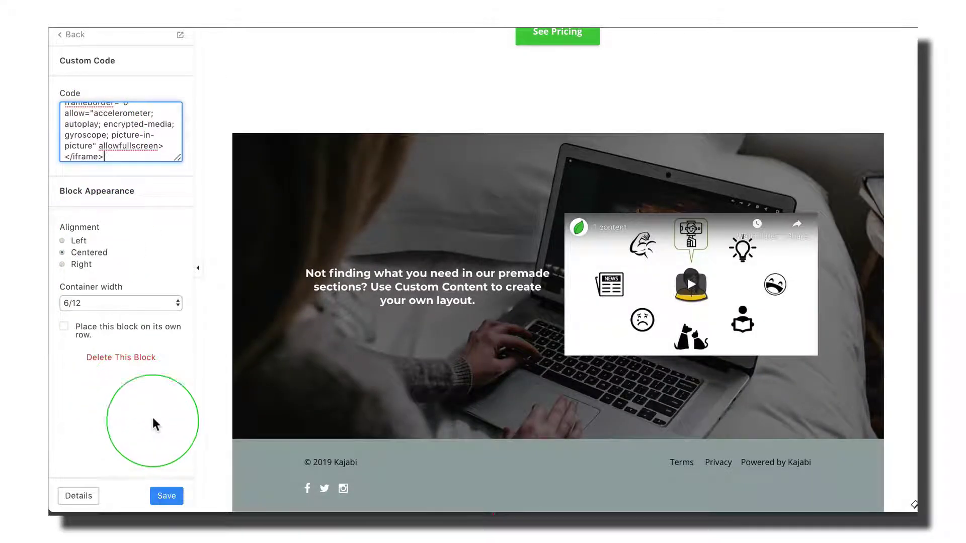
{"action": "left_click", "coordinate": [339, 398]}
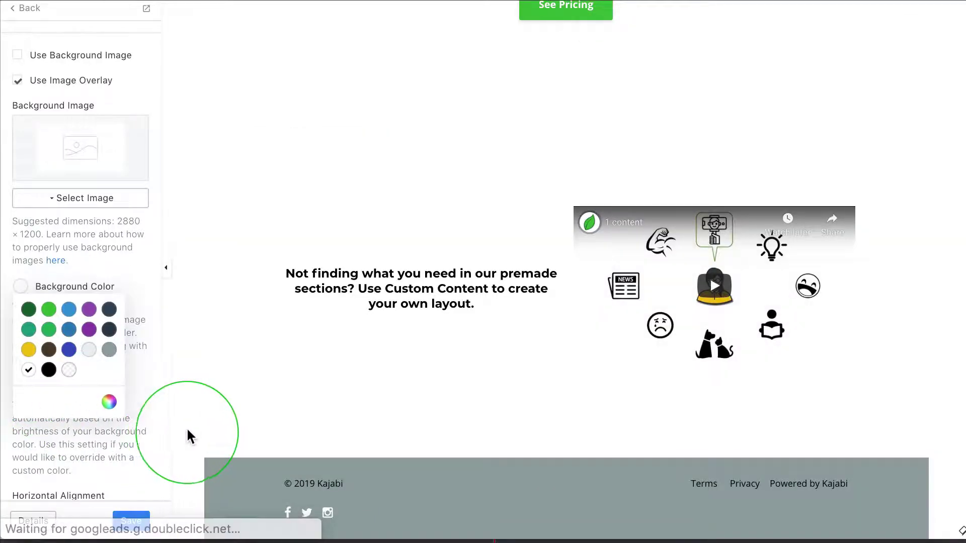
{"action": "left_click", "coordinate": [130, 521]}
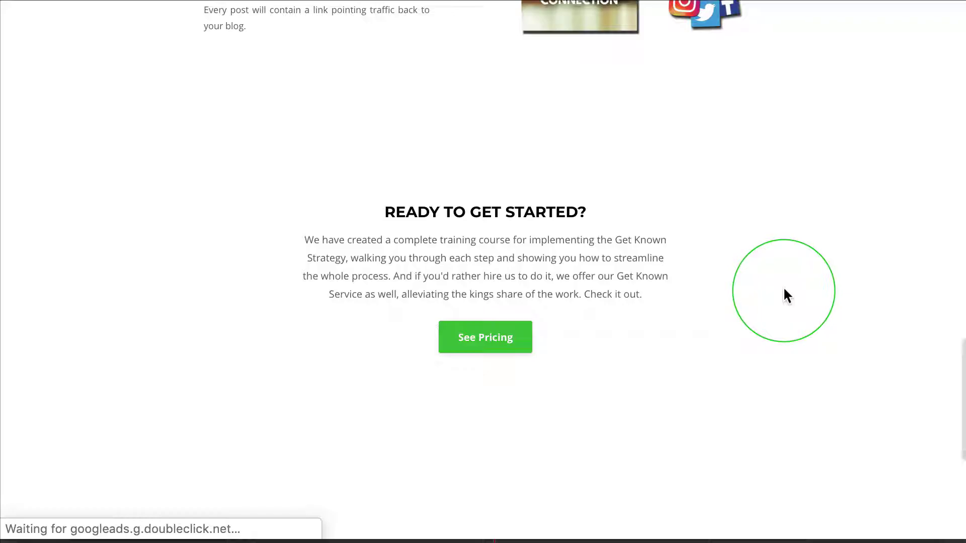
Play and pause the embedded video on the page to check it works
{"action": "scroll", "coordinate": [784, 295], "scroll_direction": "down", "scroll_amount": 6}
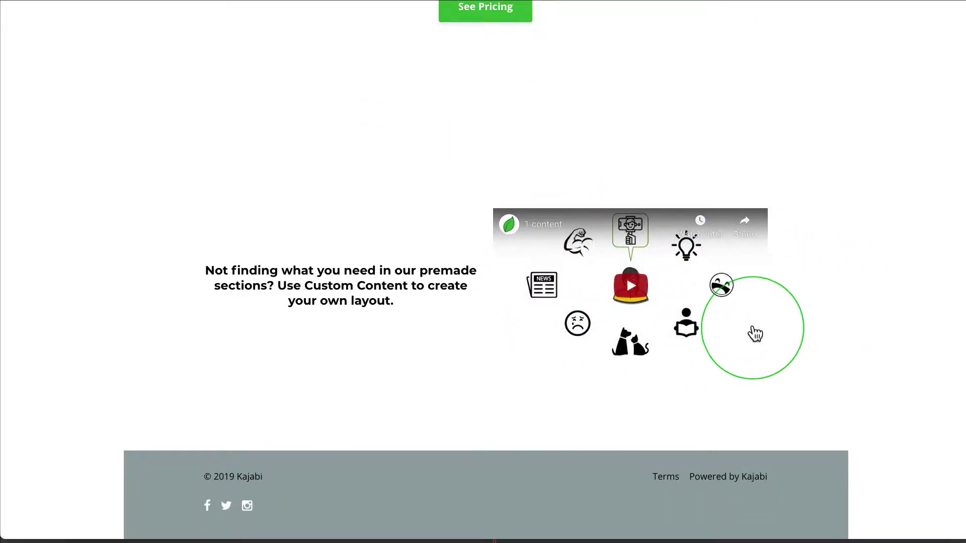
{"action": "left_click", "coordinate": [655, 317]}
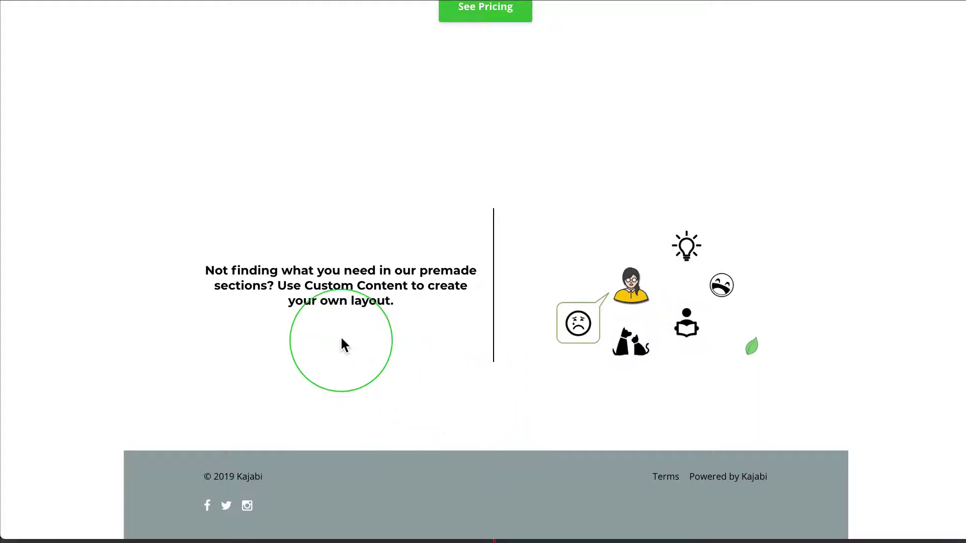
{"action": "left_click", "coordinate": [656, 277]}
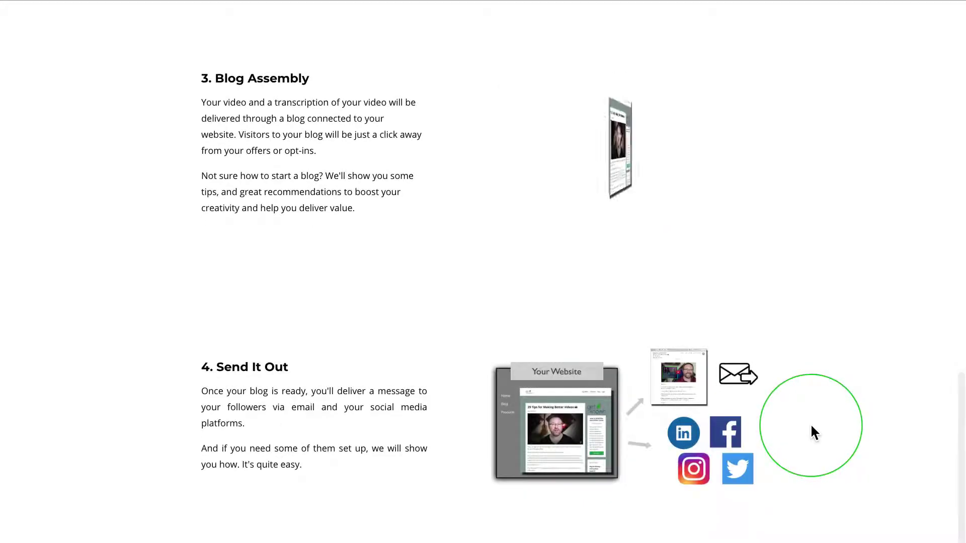
{"action": "scroll", "coordinate": [810, 425], "scroll_direction": "down", "scroll_amount": 5}
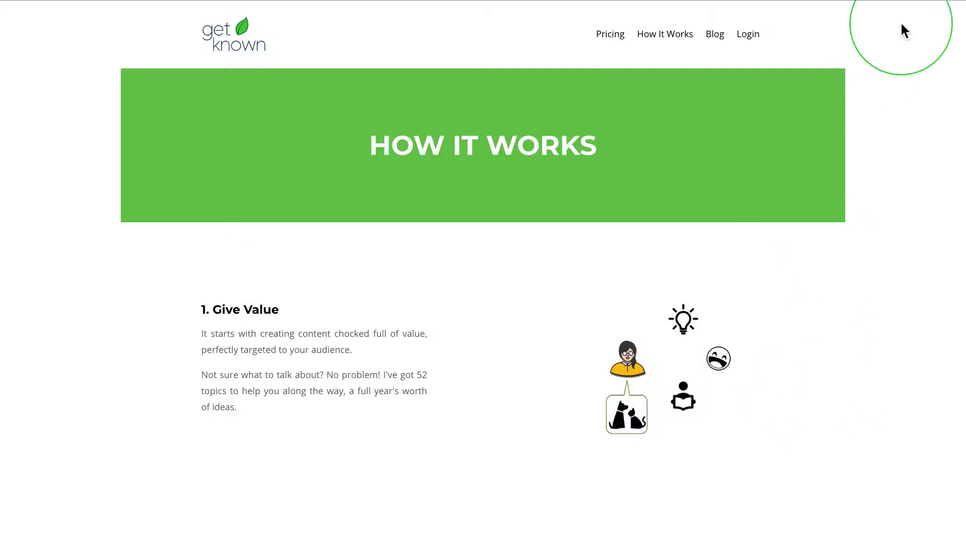
Search Google for 'kajabi gif' in a new tab
{"action": "key", "text": "super+t"}
{"action": "type", "text": "kaja"}
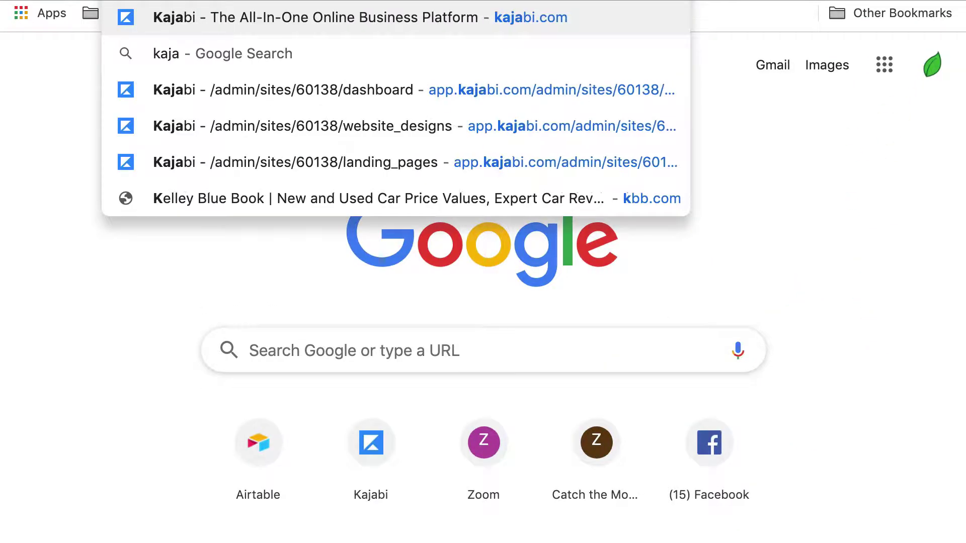
{"action": "type", "text": "bi gif"}
{"action": "key", "text": "Return"}
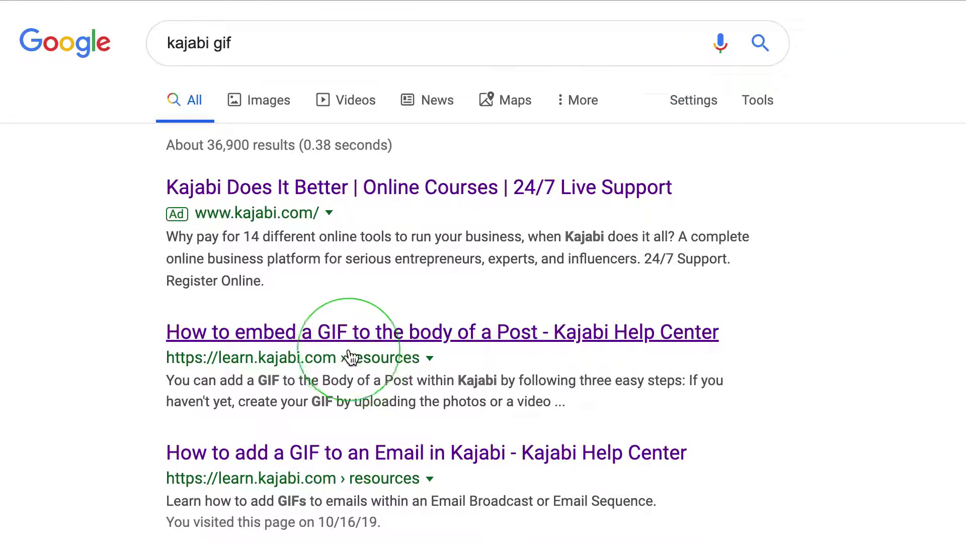
Open the 'How to embed a GIF to the body of a Post' article at 100% zoom and read its GIPHY sections
{"action": "left_click", "coordinate": [318, 342]}
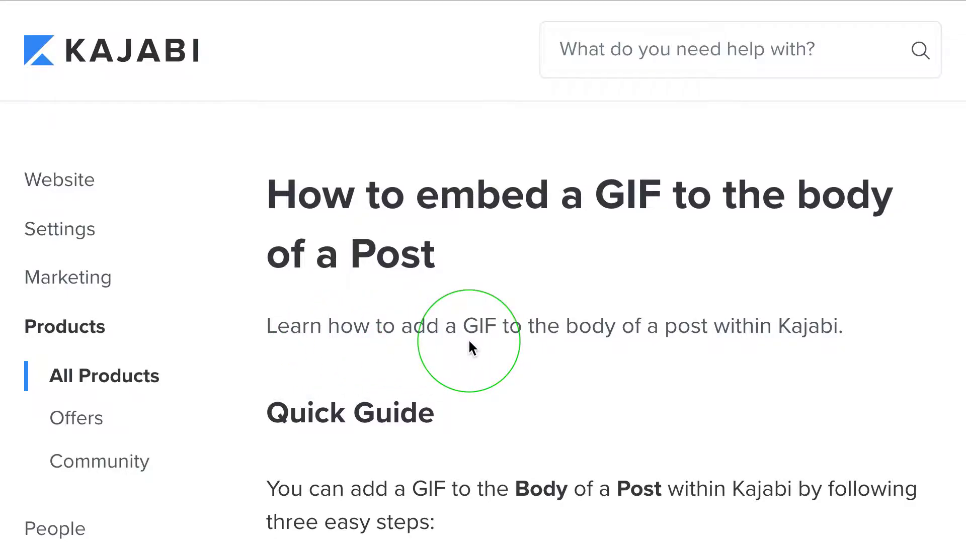
{"action": "key", "text": "ctrl+minus"}
{"action": "key", "text": "ctrl+minus"}
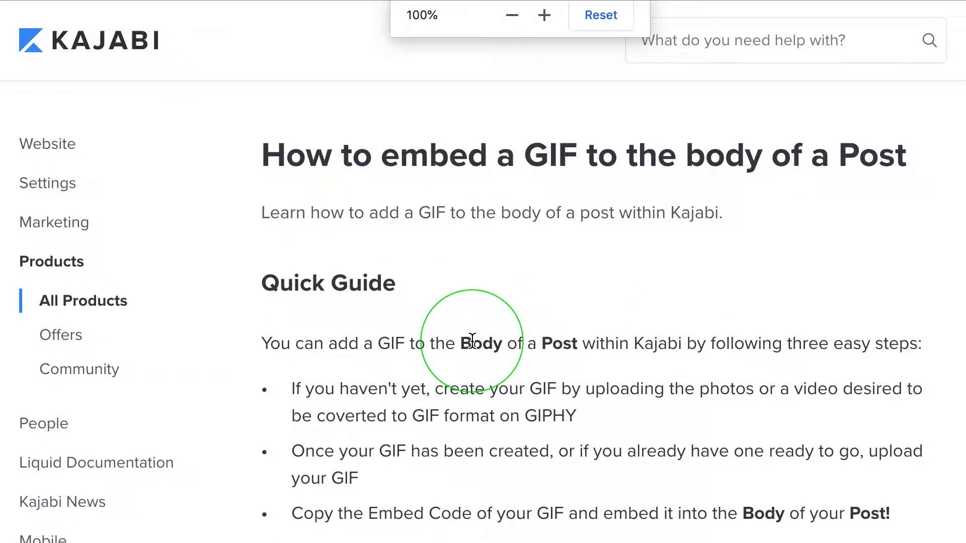
{"action": "scroll", "coordinate": [471, 345], "scroll_direction": "down", "scroll_amount": 15}
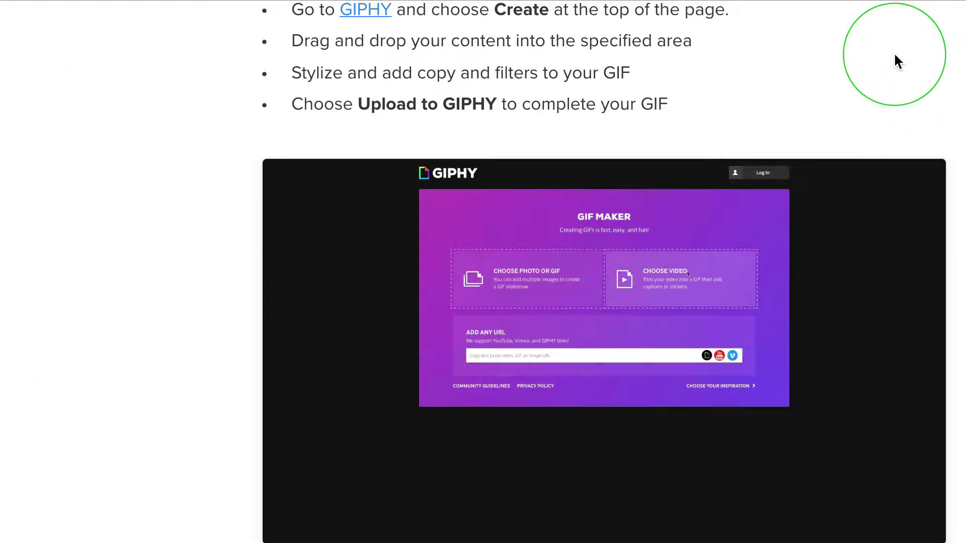
{"action": "scroll", "coordinate": [831, 229], "scroll_direction": "down", "scroll_amount": 15}
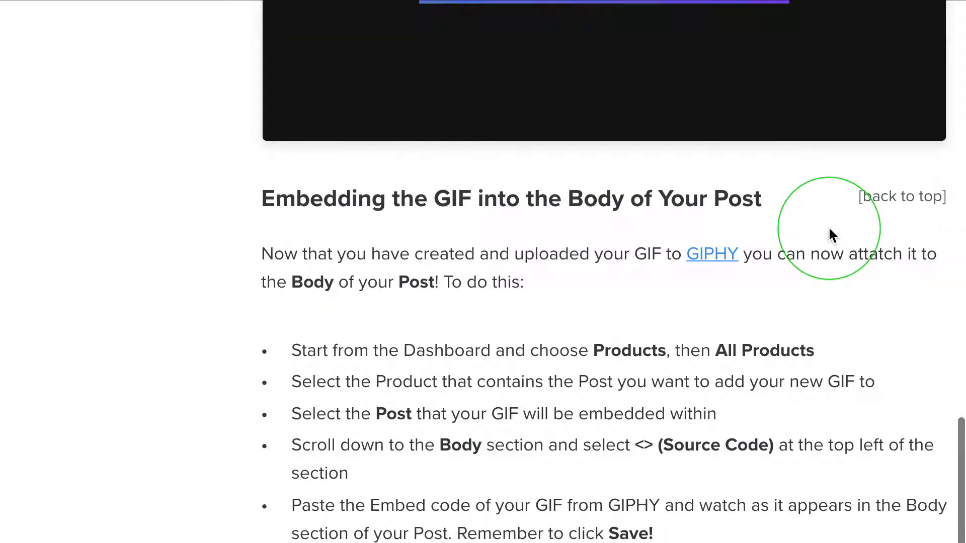
{"action": "scroll", "coordinate": [831, 235], "scroll_direction": "down", "scroll_amount": 10}
{"action": "scroll", "coordinate": [812, 256], "scroll_direction": "down", "scroll_amount": 9}
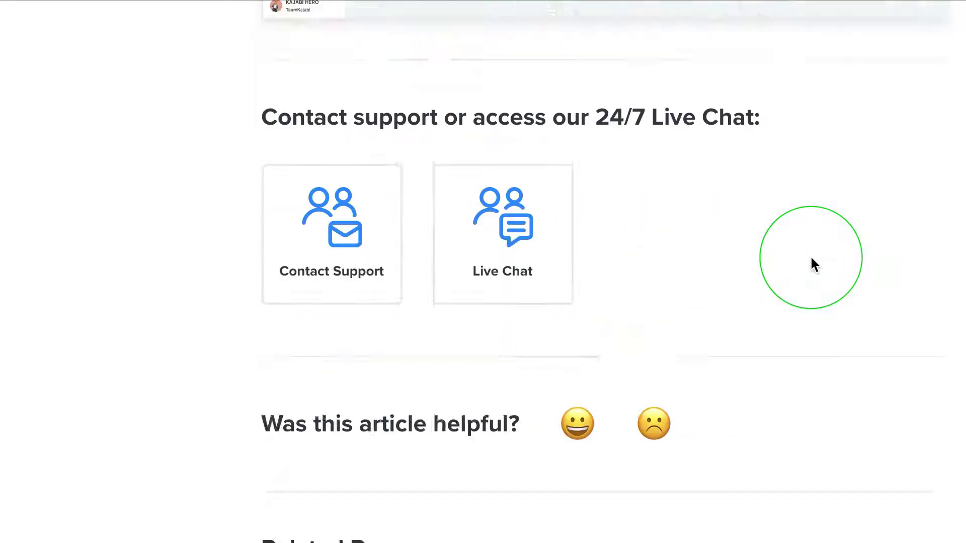
{"action": "scroll", "coordinate": [810, 255], "scroll_direction": "up", "scroll_amount": 20}
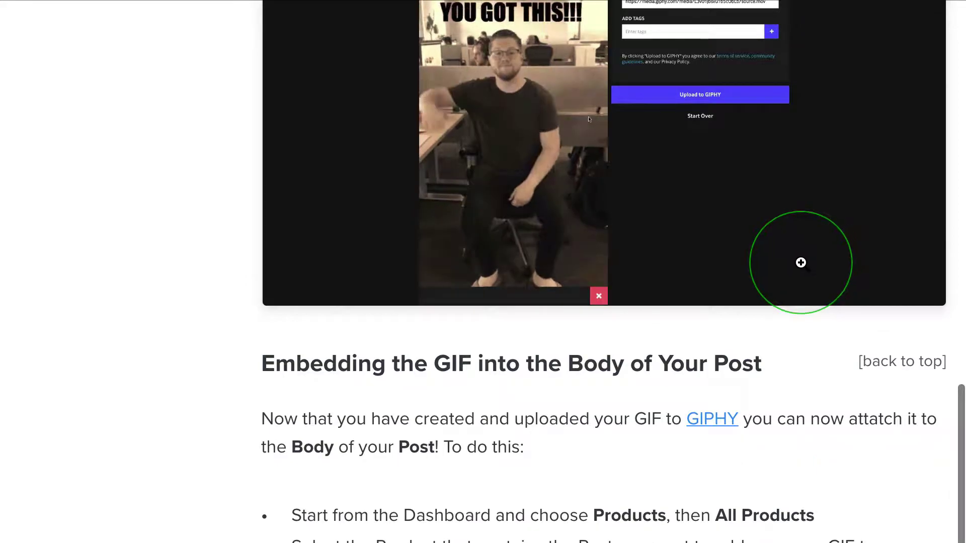
{"action": "scroll", "coordinate": [800, 261], "scroll_direction": "up", "scroll_amount": 2}
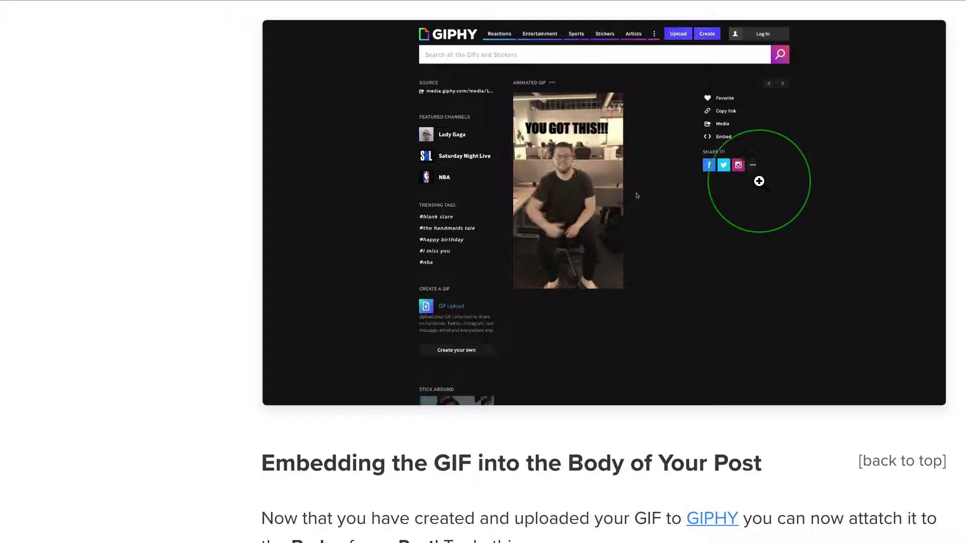
{"action": "scroll", "coordinate": [757, 181], "scroll_direction": "up", "scroll_amount": 15}
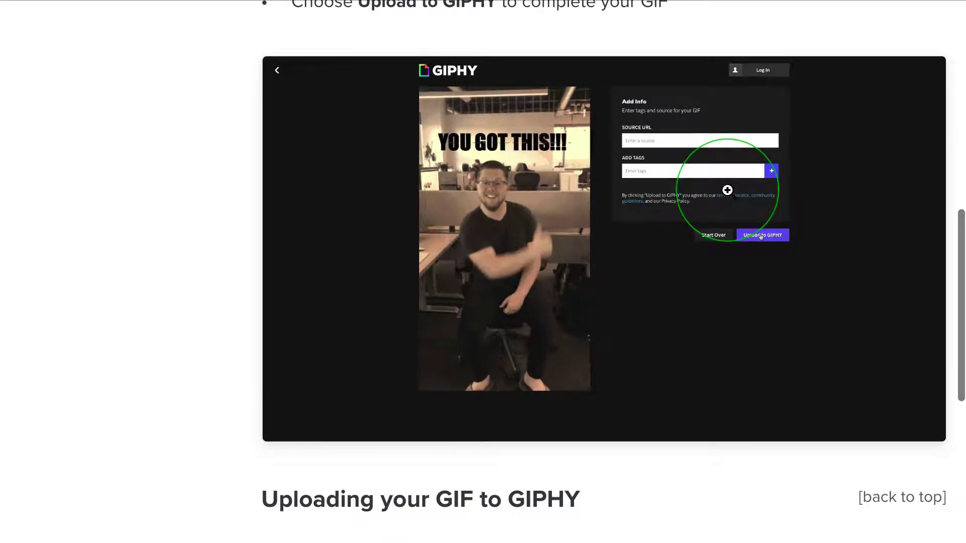
{"action": "scroll", "coordinate": [727, 190], "scroll_direction": "up", "scroll_amount": 15}
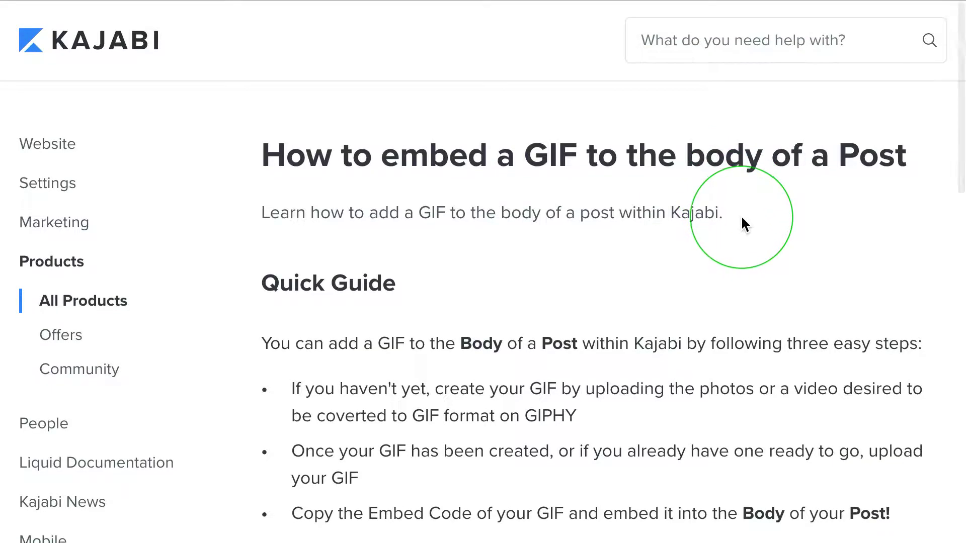
{"action": "scroll", "coordinate": [729, 248], "scroll_direction": "down", "scroll_amount": 3}
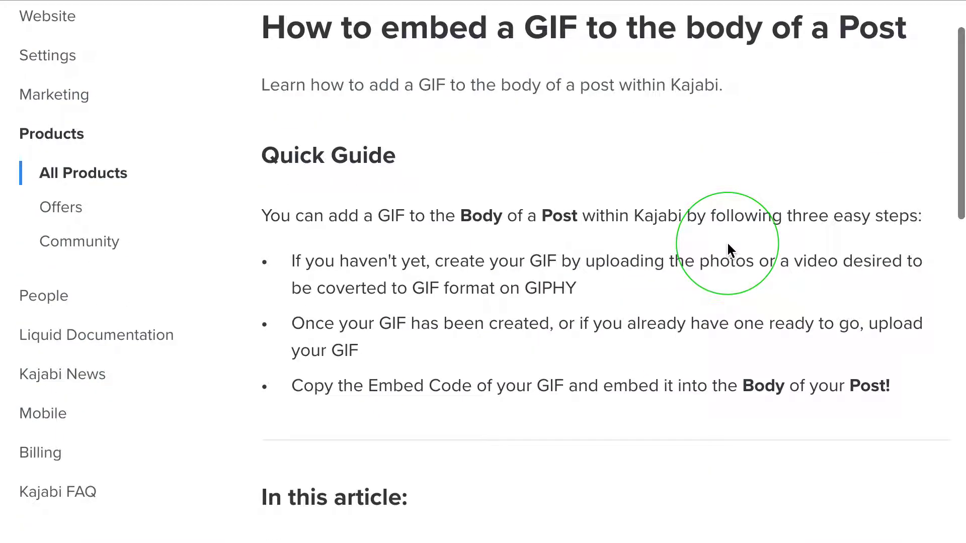
{"action": "scroll", "coordinate": [579, 267], "scroll_direction": "down", "scroll_amount": 5}
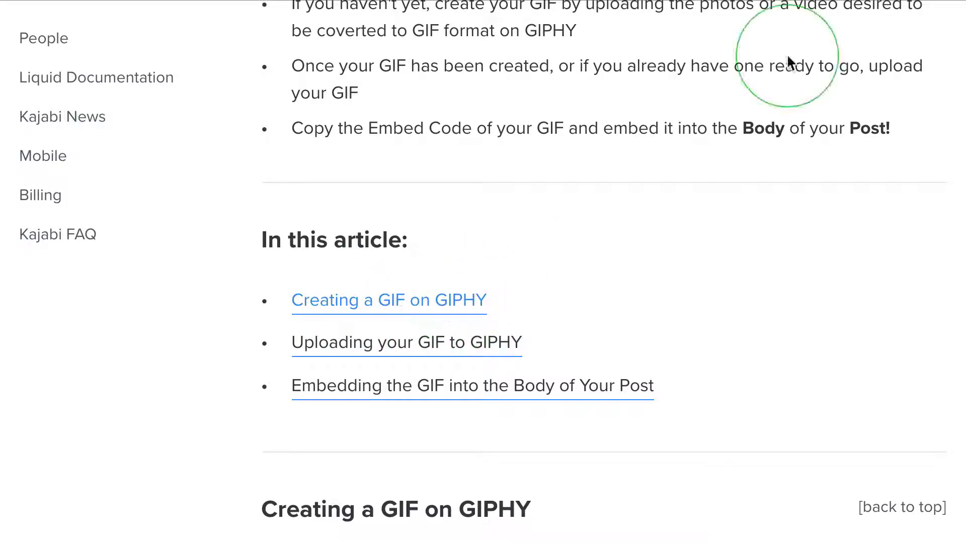
Go to giphy.com in a new tab and scroll through its trending GIFs and stories
{"action": "key", "text": "super+t"}
{"action": "type", "text": "gif"}
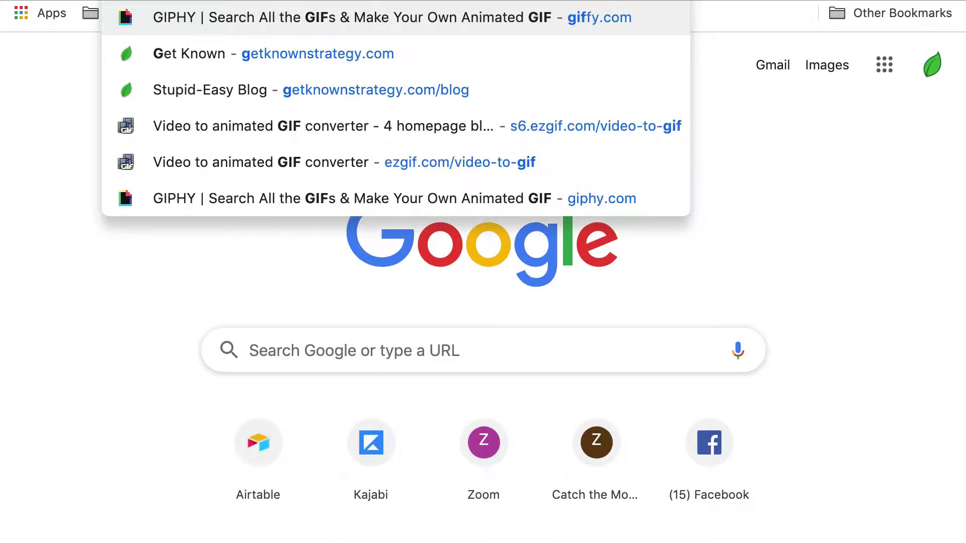
{"action": "type", "text": "ph"}
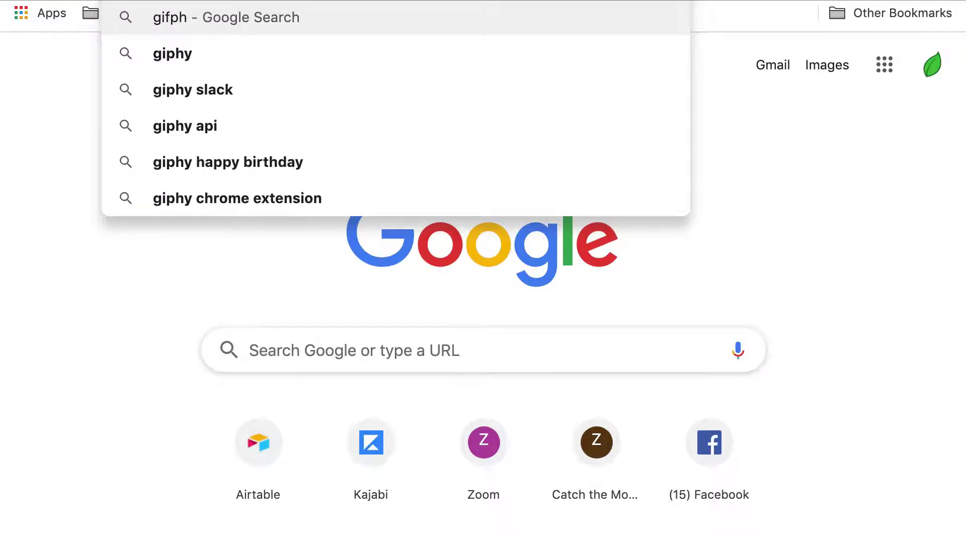
{"action": "key", "text": "BackSpace"}
{"action": "key", "text": "BackSpace"}
{"action": "key", "text": "BackSpace"}
{"action": "type", "text": "phy"}
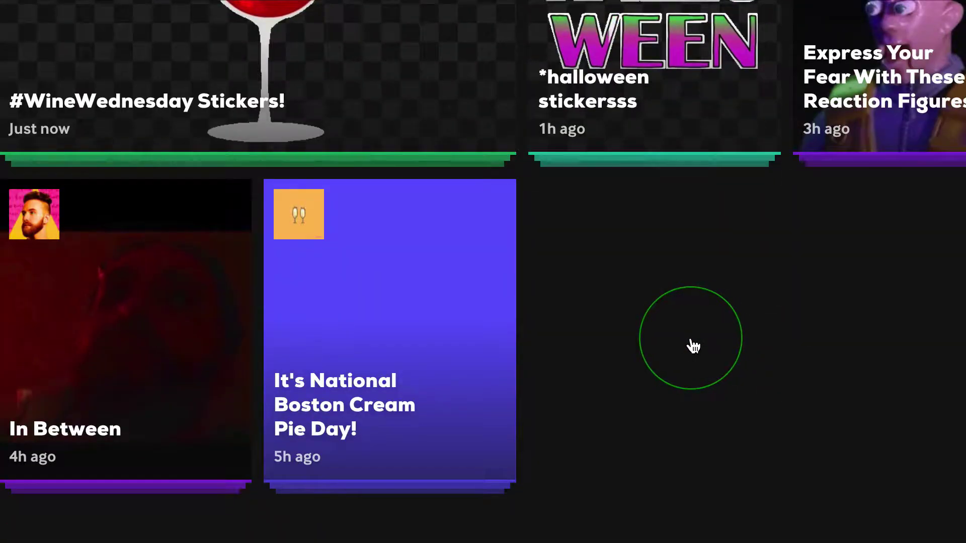
{"action": "scroll", "coordinate": [691, 346], "scroll_direction": "down", "scroll_amount": 8}
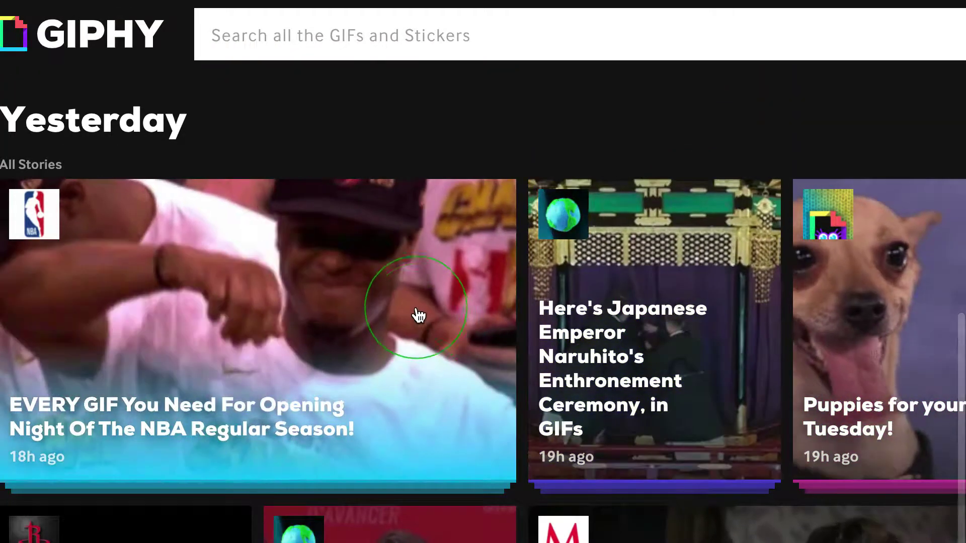
{"action": "scroll", "coordinate": [485, 338], "scroll_direction": "down", "scroll_amount": 8}
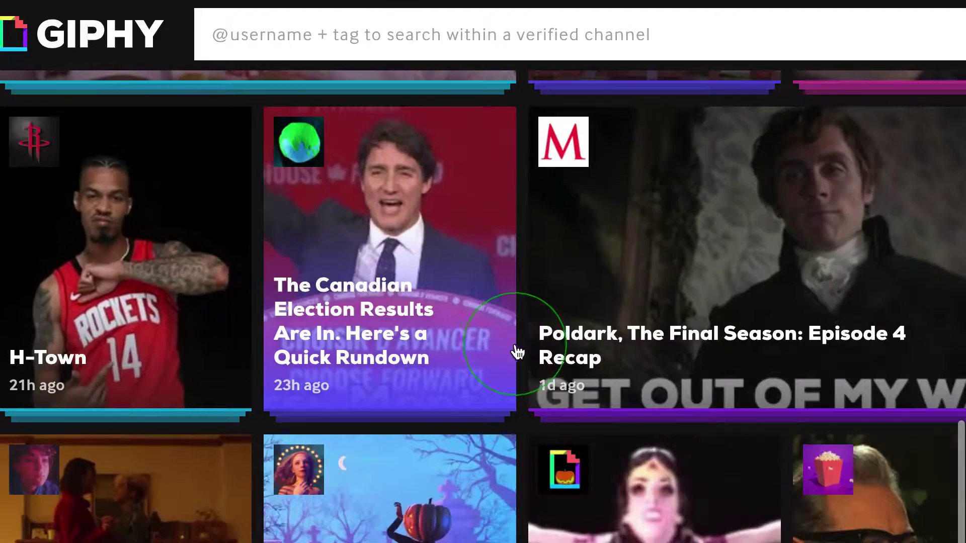
{"action": "scroll", "coordinate": [503, 352], "scroll_direction": "down", "scroll_amount": 5}
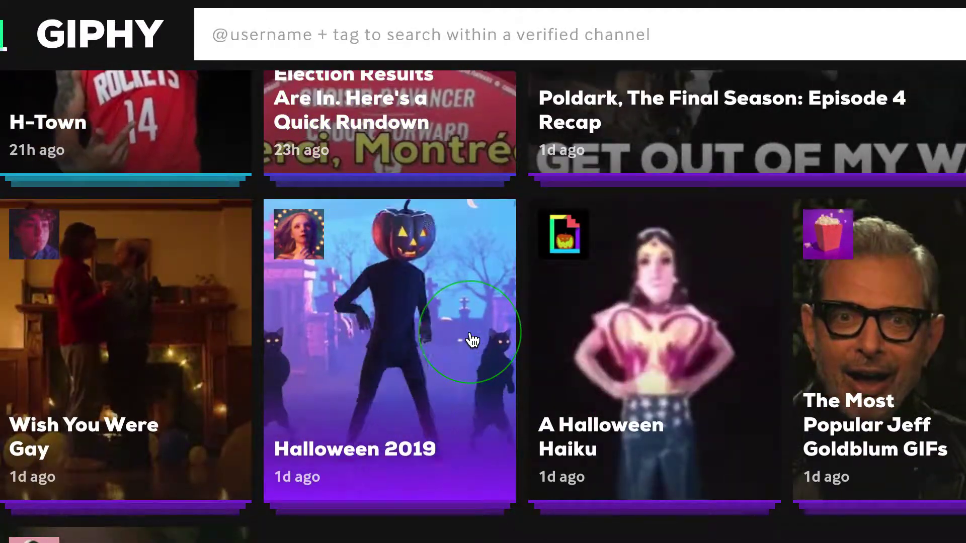
{"action": "scroll", "coordinate": [472, 340], "scroll_direction": "up", "scroll_amount": 20}
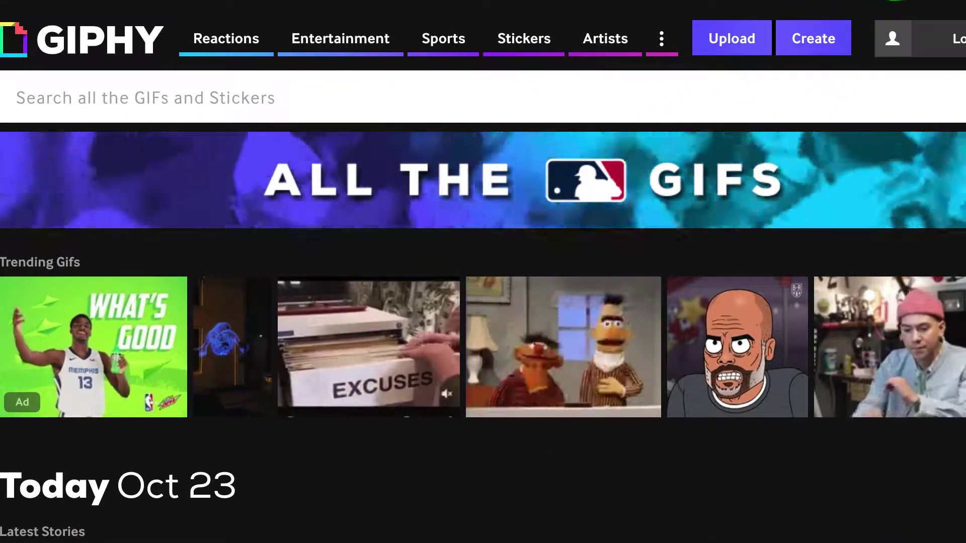
Open the ezgif video-to-GIF converter in a new tab
{"action": "key", "text": "super+t"}
{"action": "type", "text": "az"}
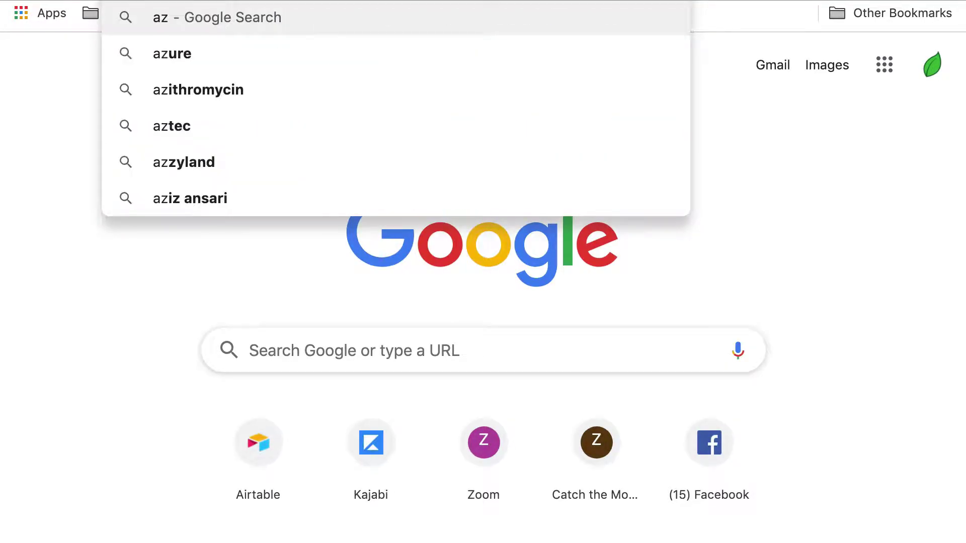
{"action": "key", "text": "BackSpace"}
{"action": "key", "text": "BackSpace"}
{"action": "type", "text": "ex"}
{"action": "key", "text": "BackSpace"}
{"action": "type", "text": "z"}
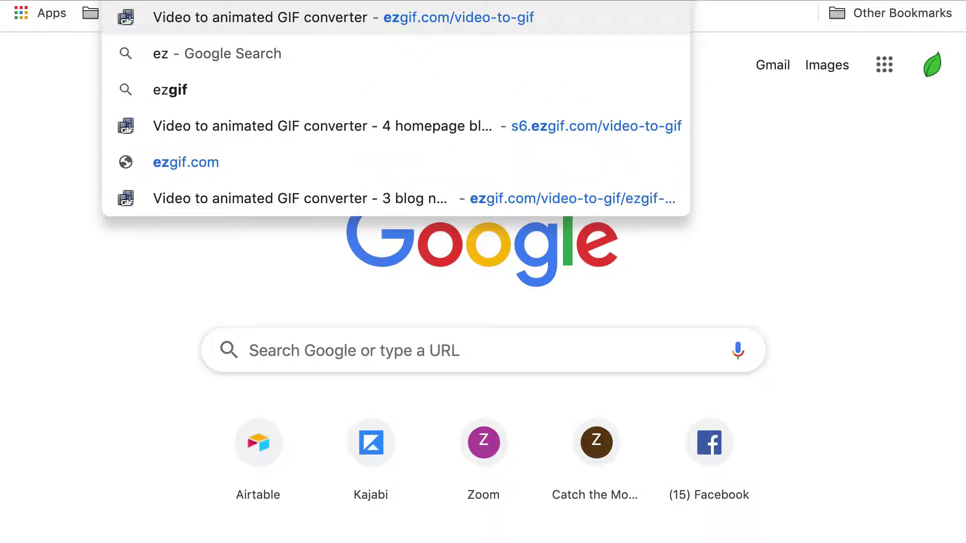
{"action": "key", "text": "Return"}
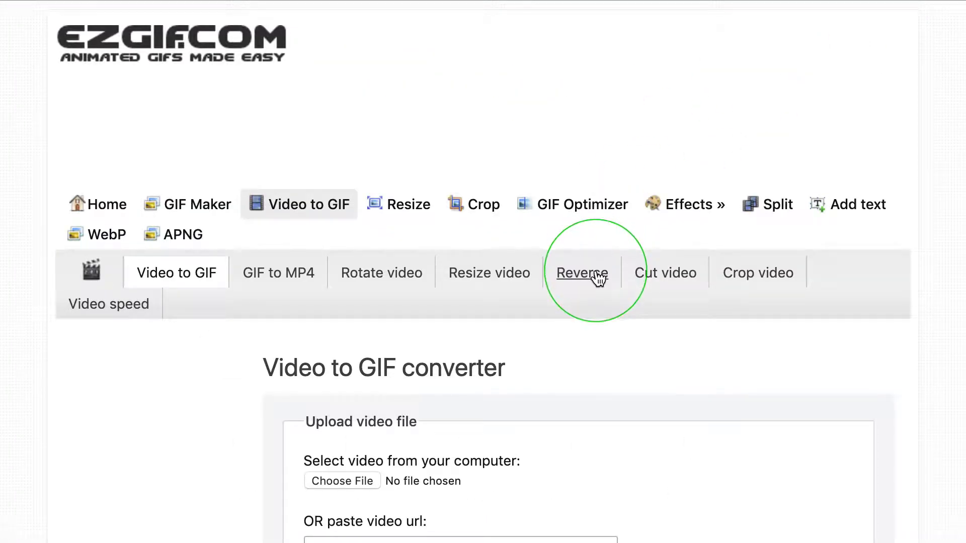
Upload the video and convert it to a 600×338, 229-frame GIF of about 373 KiB
{"action": "scroll", "coordinate": [598, 278], "scroll_direction": "down", "scroll_amount": 5}
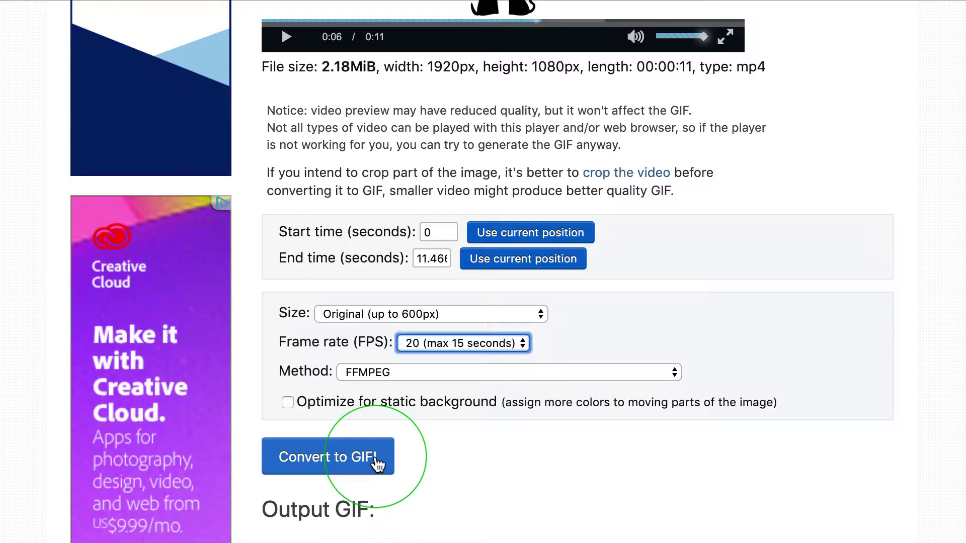
{"action": "left_click", "coordinate": [384, 455]}
{"action": "scroll", "coordinate": [565, 455], "scroll_direction": "down", "scroll_amount": 8}
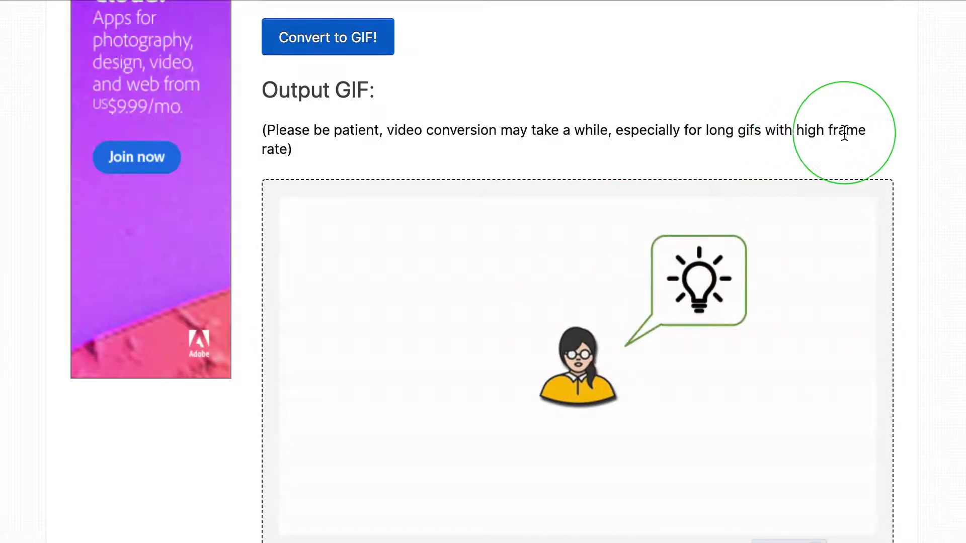
{"action": "scroll", "coordinate": [844, 147], "scroll_direction": "down", "scroll_amount": 2}
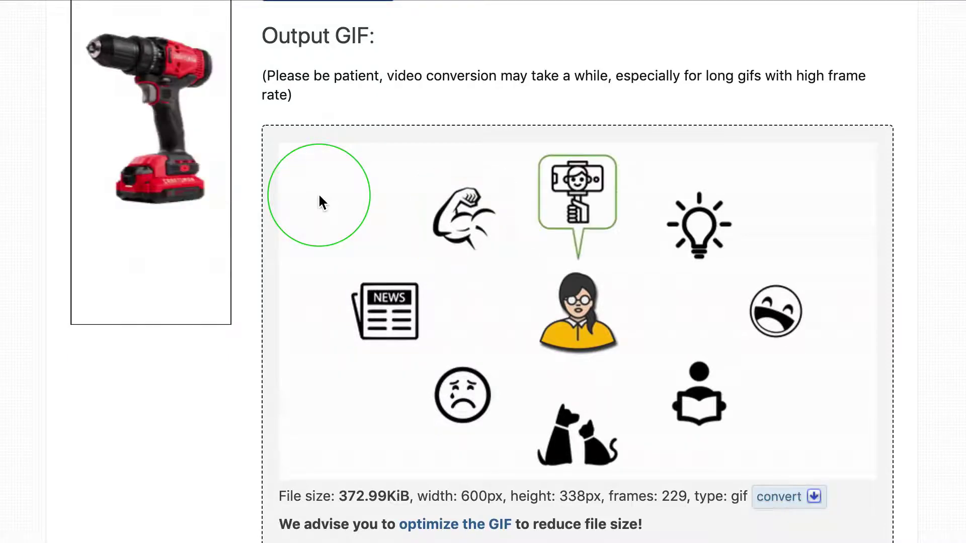
{"action": "scroll", "coordinate": [358, 216], "scroll_direction": "up", "scroll_amount": 10}
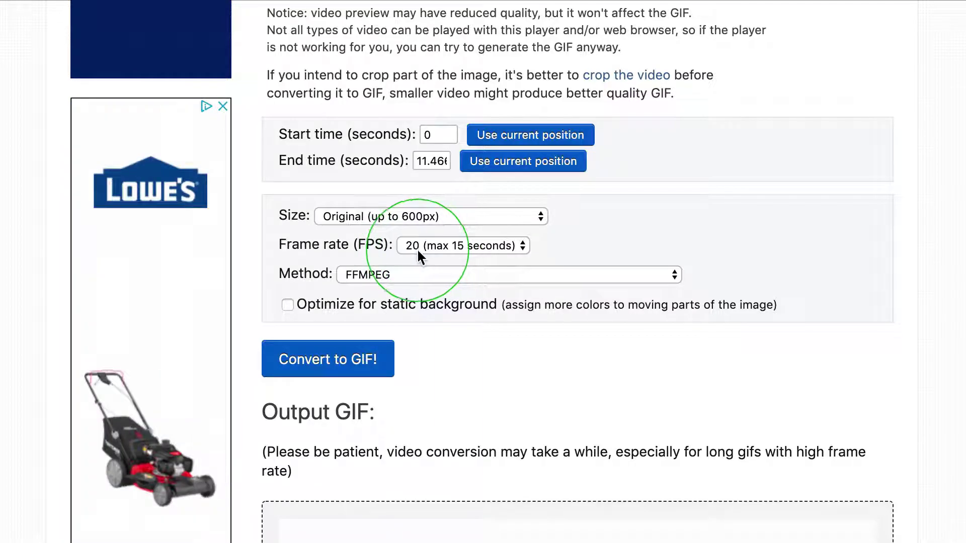
{"action": "scroll", "coordinate": [416, 262], "scroll_direction": "down", "scroll_amount": 7}
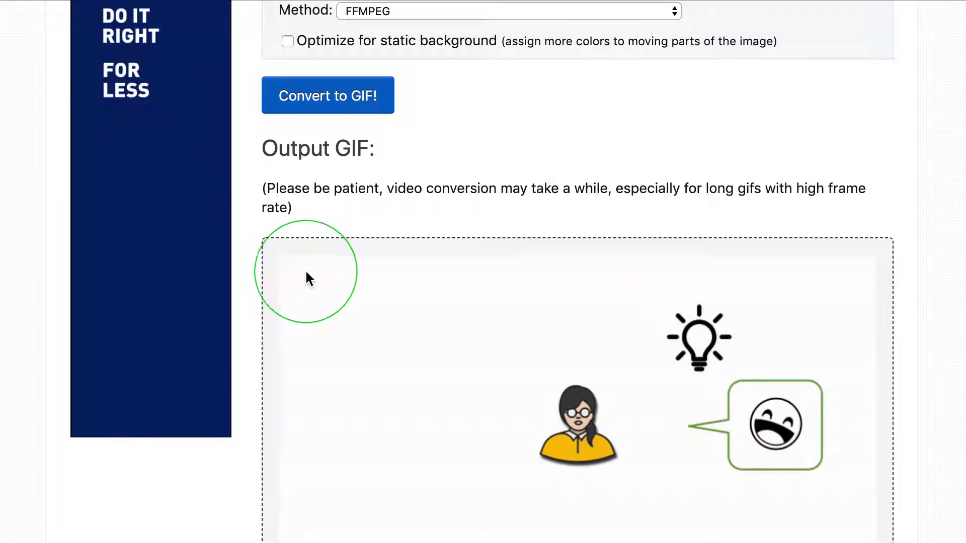
{"action": "scroll", "coordinate": [330, 311], "scroll_direction": "down", "scroll_amount": 2}
{"action": "scroll", "coordinate": [328, 313], "scroll_direction": "down", "scroll_amount": 1}
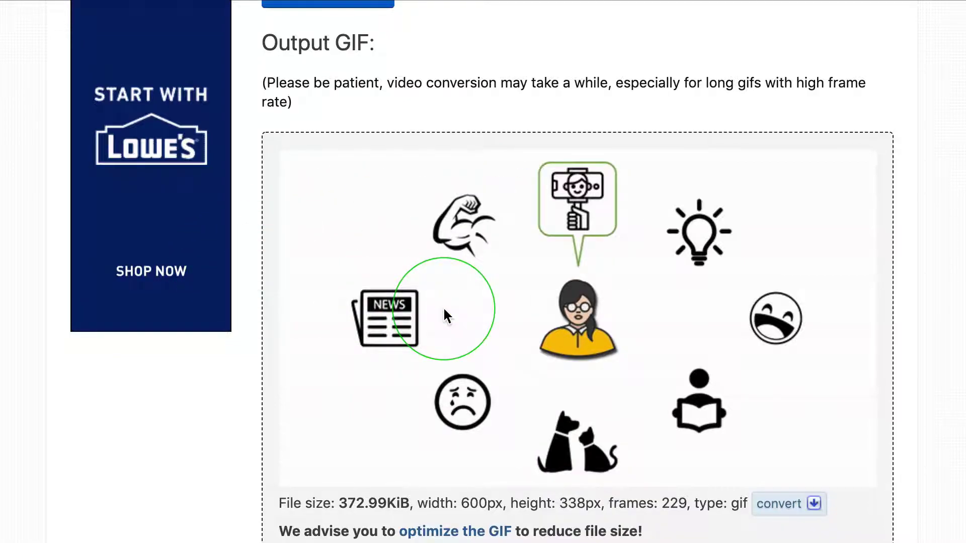
Check the output GIF's Save Image As option without saving it
{"action": "right_click", "coordinate": [443, 309]}
{"action": "left_click", "coordinate": [385, 301]}
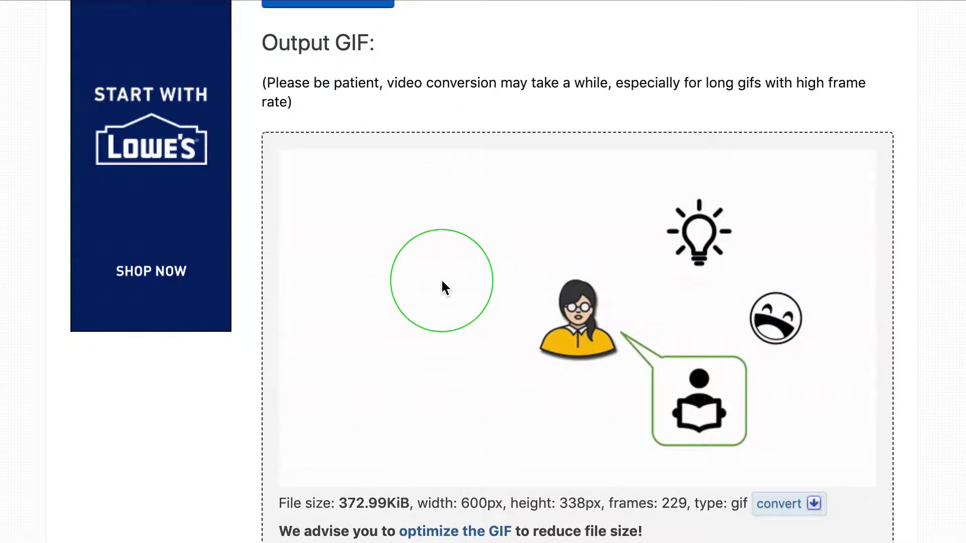
{"action": "scroll", "coordinate": [442, 282], "scroll_direction": "down", "scroll_amount": 5}
{"action": "scroll", "coordinate": [442, 281], "scroll_direction": "up", "scroll_amount": 5}
{"action": "scroll", "coordinate": [441, 282], "scroll_direction": "down", "scroll_amount": 2}
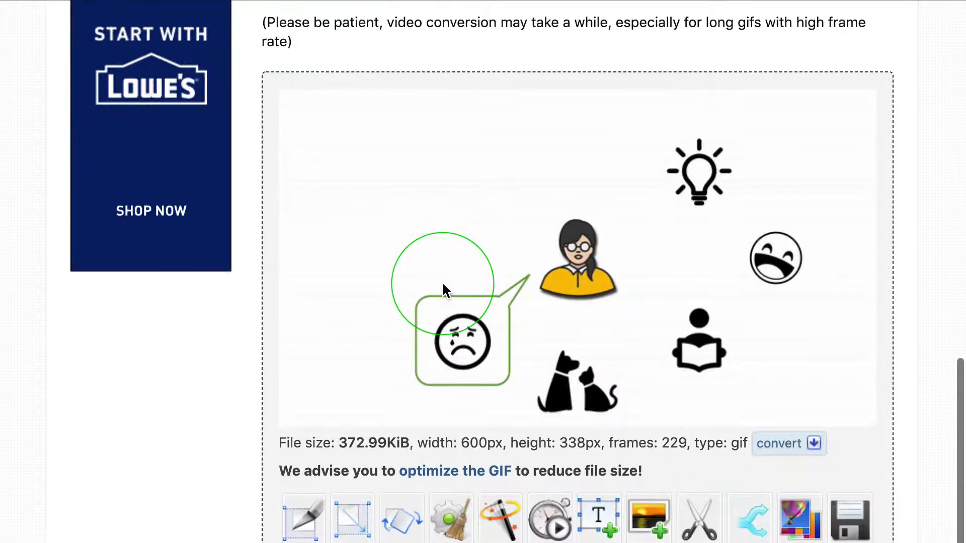
{"action": "scroll", "coordinate": [442, 281], "scroll_direction": "up", "scroll_amount": 2}
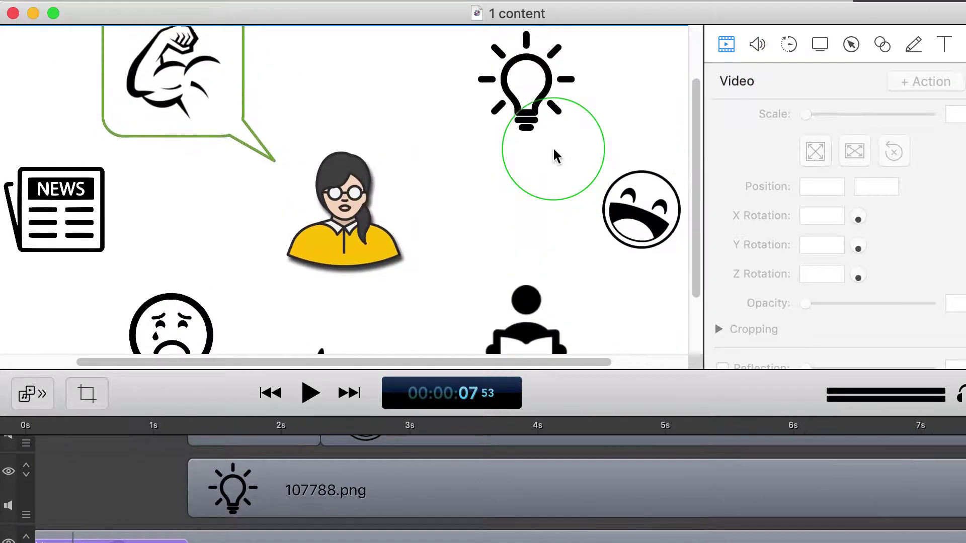
{"action": "scroll", "coordinate": [431, 142], "scroll_direction": "down", "scroll_amount": 5}
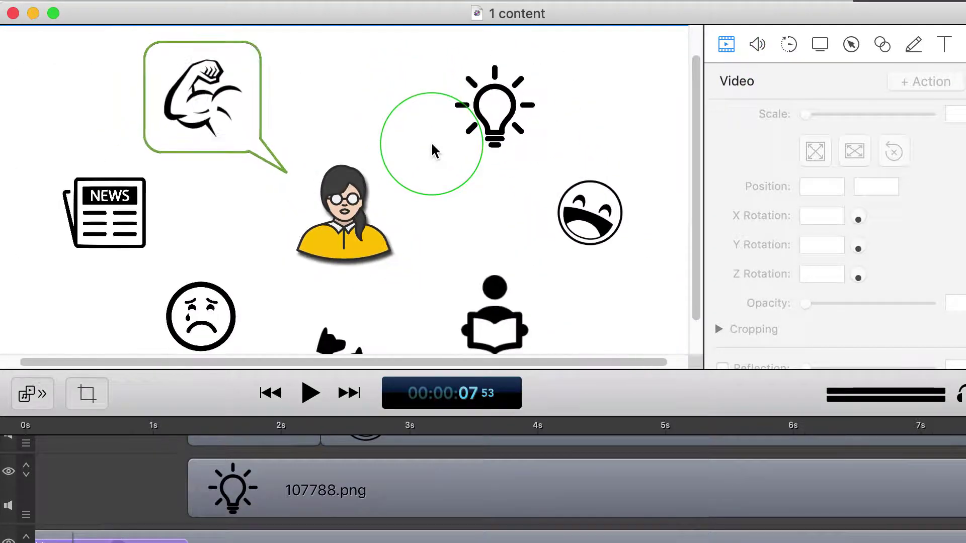
{"action": "key", "text": "space"}
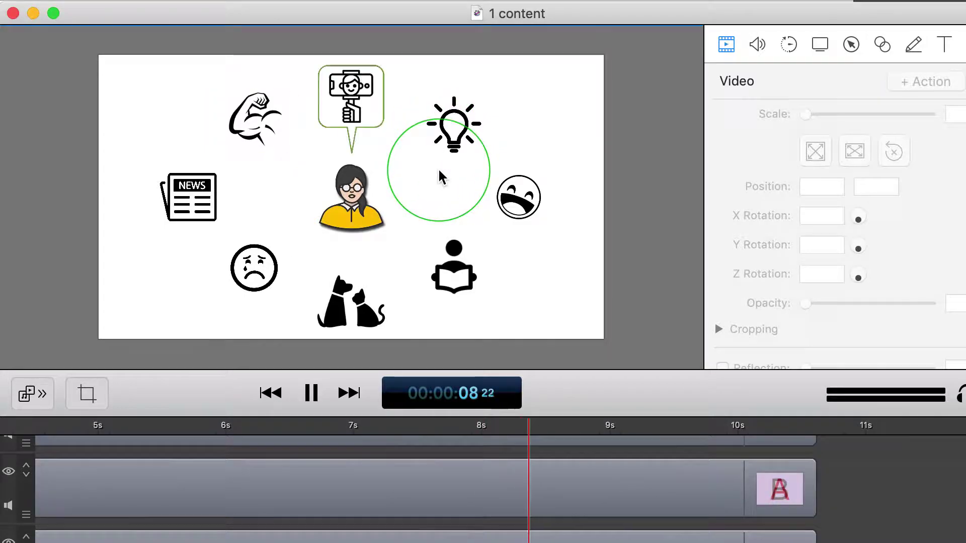
{"action": "left_click", "coordinate": [280, 392]}
{"action": "key", "text": "space"}
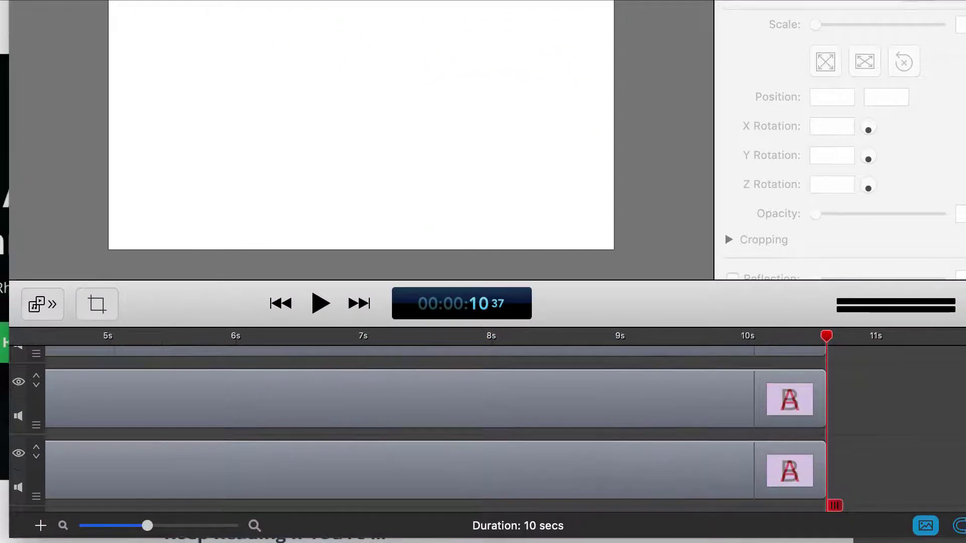
{"action": "scroll", "coordinate": [507, 437], "scroll_direction": "left", "scroll_amount": 10}
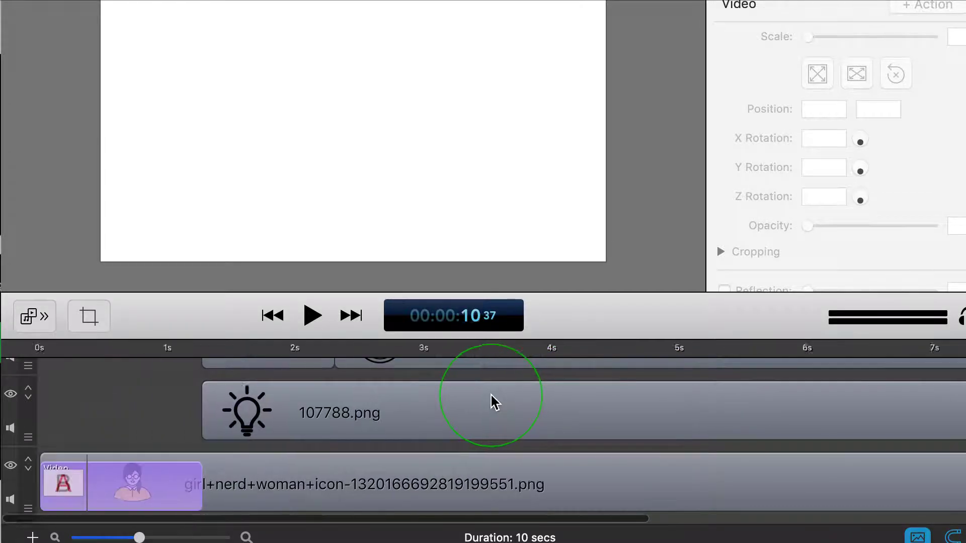
{"action": "left_click", "coordinate": [312, 316]}
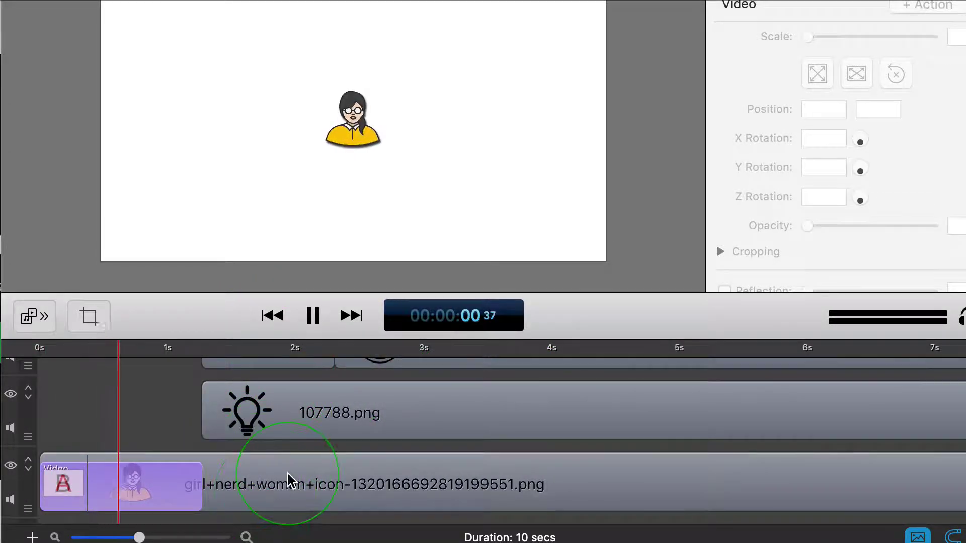
{"action": "scroll", "coordinate": [327, 427], "scroll_direction": "up", "scroll_amount": 2}
{"action": "scroll", "coordinate": [352, 443], "scroll_direction": "up", "scroll_amount": 3}
{"action": "scroll", "coordinate": [444, 438], "scroll_direction": "up", "scroll_amount": 4}
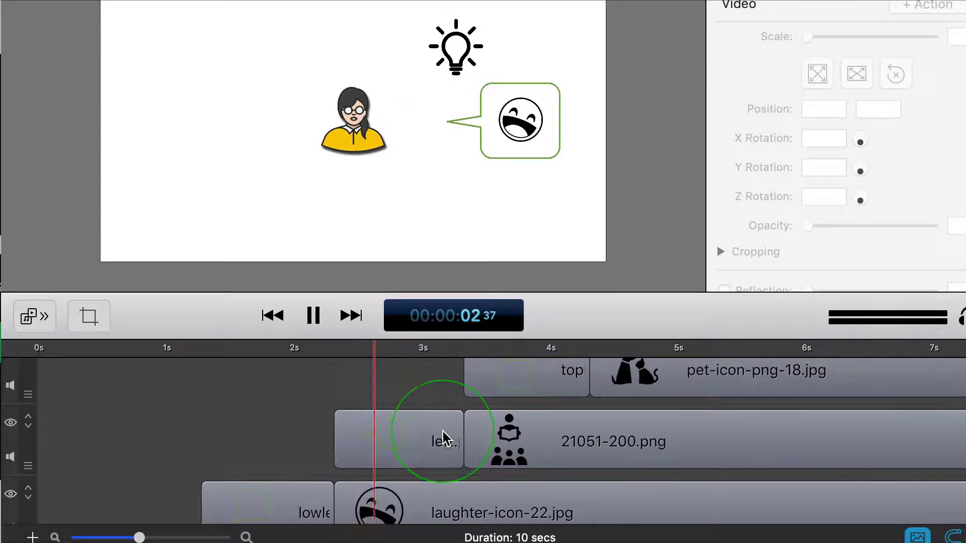
{"action": "scroll", "coordinate": [503, 440], "scroll_direction": "up", "scroll_amount": 5}
{"action": "scroll", "coordinate": [561, 440], "scroll_direction": "right", "scroll_amount": 10}
{"action": "scroll", "coordinate": [553, 419], "scroll_direction": "right", "scroll_amount": 5}
{"action": "scroll", "coordinate": [553, 419], "scroll_direction": "up", "scroll_amount": 3}
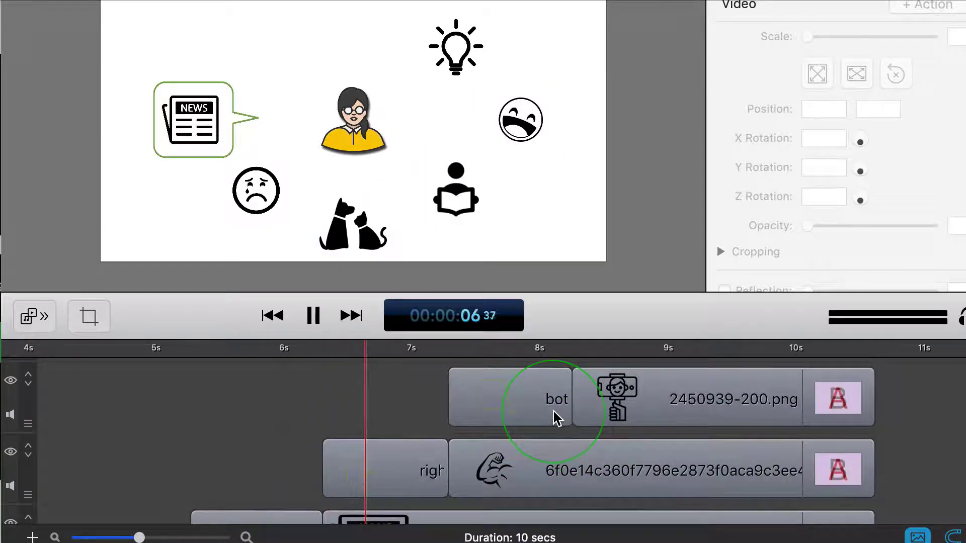
{"action": "scroll", "coordinate": [553, 419], "scroll_direction": "up", "scroll_amount": 2}
{"action": "scroll", "coordinate": [555, 418], "scroll_direction": "down", "scroll_amount": 5}
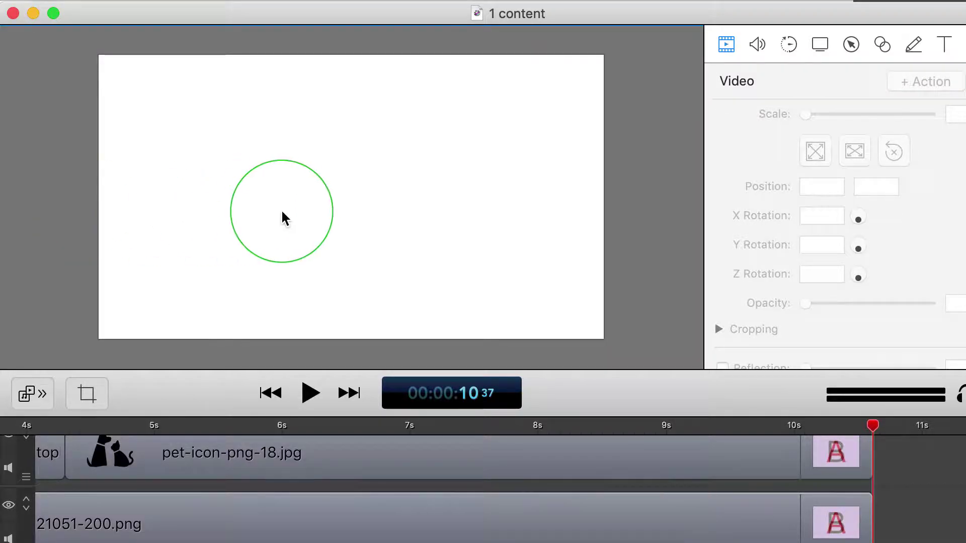
Set up export of '1 content.gif' to GIFS as a Manual Animated GIF at 1280 x 720
{"action": "key", "text": "super+e"}
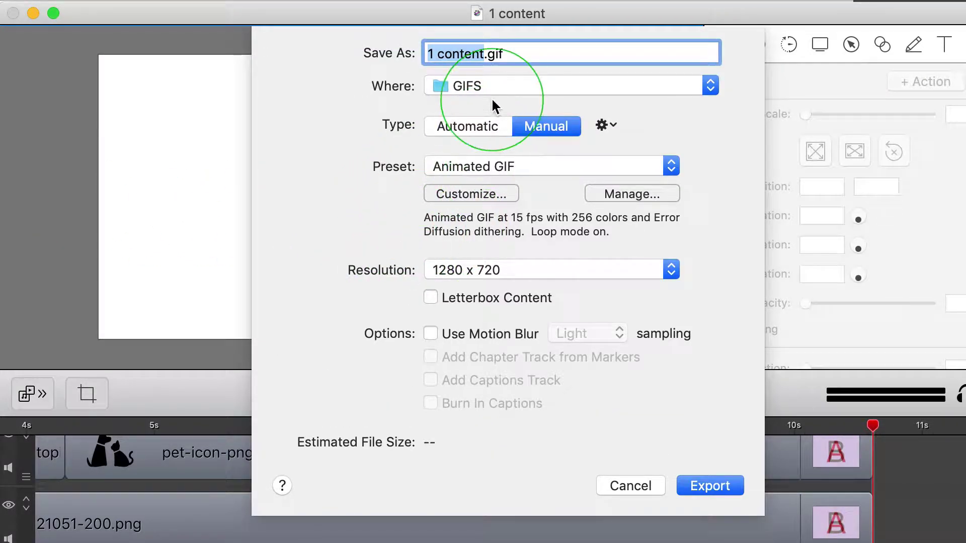
{"action": "left_click", "coordinate": [488, 86]}
{"action": "left_click", "coordinate": [328, 97]}
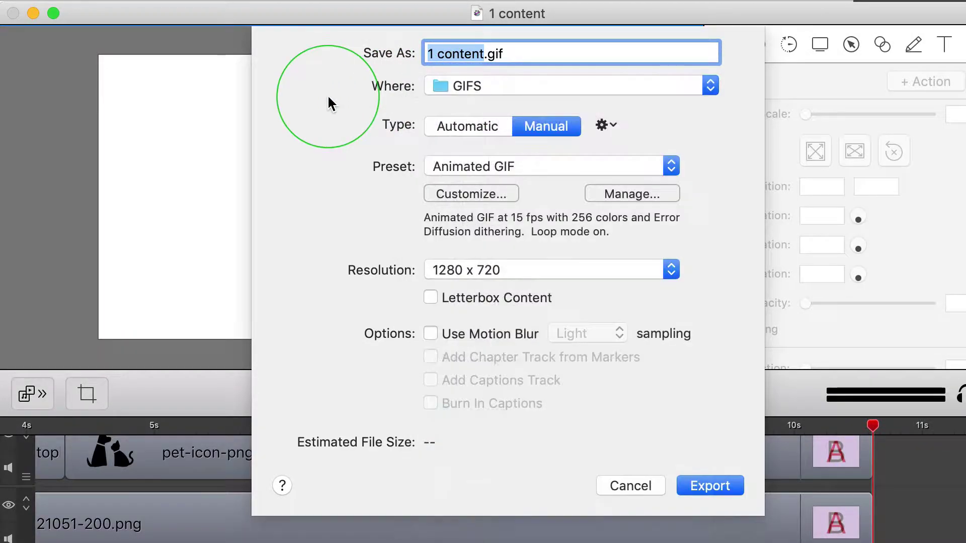
{"action": "left_click", "coordinate": [528, 144]}
{"action": "left_click", "coordinate": [486, 132]}
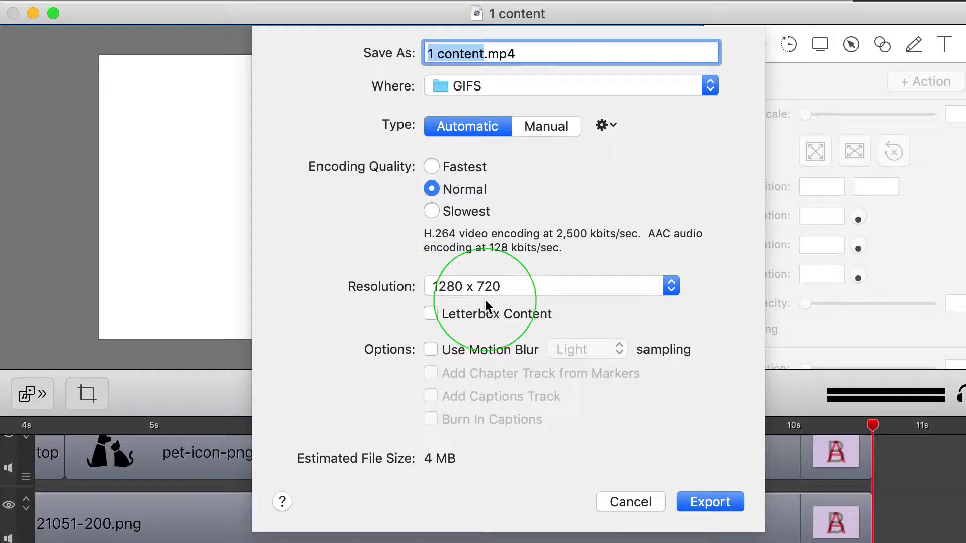
{"action": "left_click", "coordinate": [528, 129]}
{"action": "left_click", "coordinate": [531, 162]}
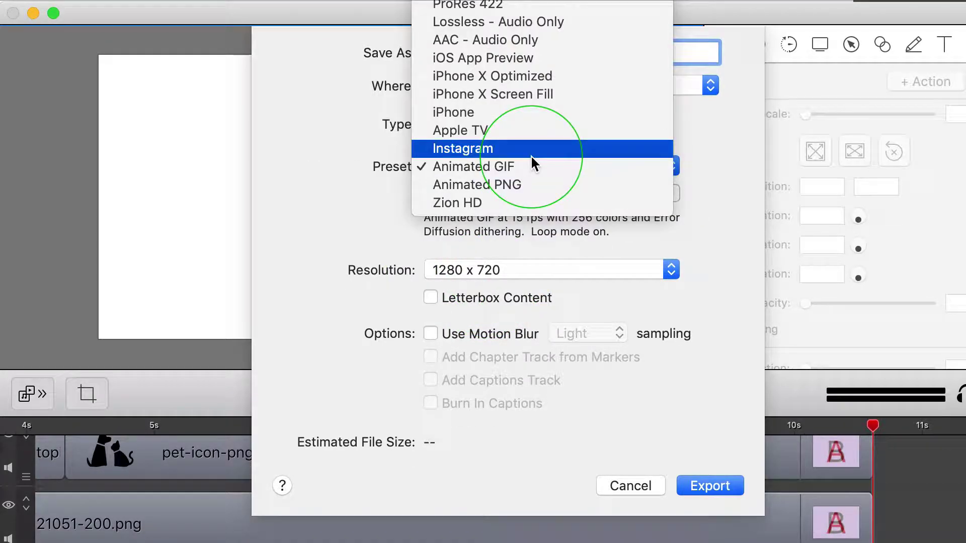
{"action": "left_click", "coordinate": [527, 168]}
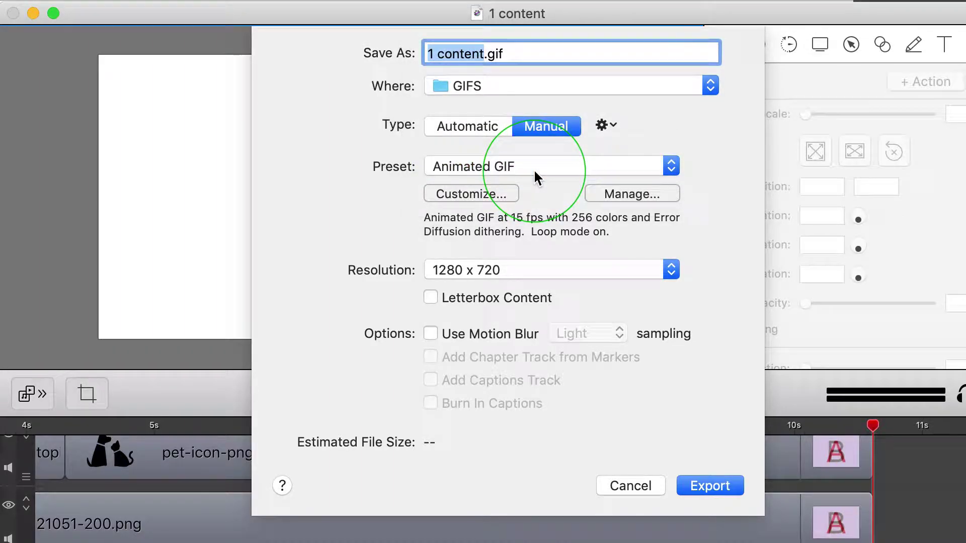
{"action": "left_click", "coordinate": [509, 270]}
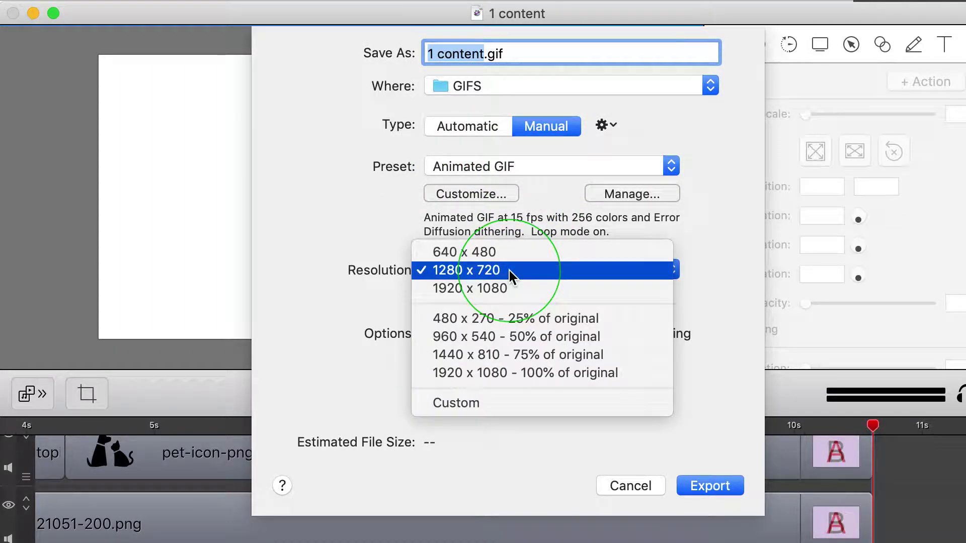
{"action": "left_click", "coordinate": [517, 272]}
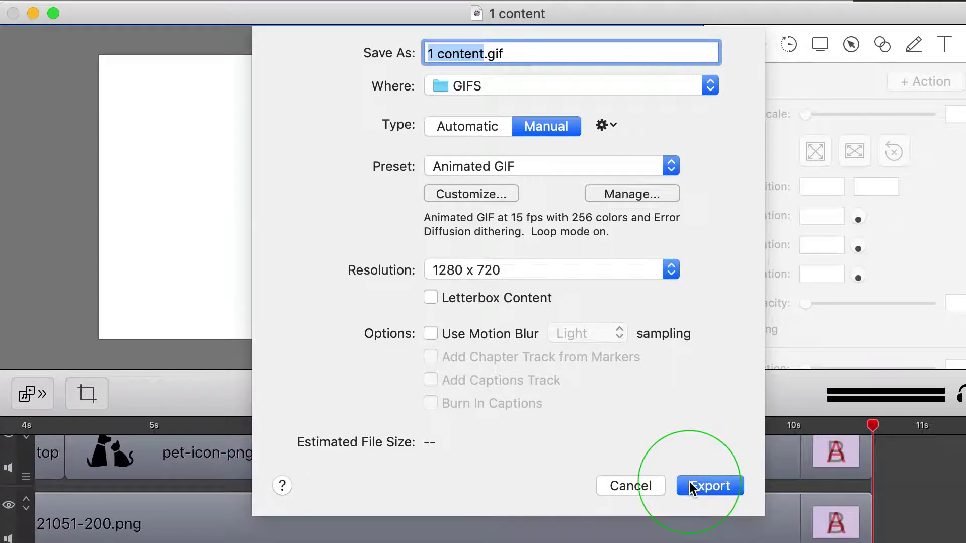
Cancel the ScreenFlow export and return to the How It Works sections list, scrolled to Add Section
{"action": "left_click", "coordinate": [651, 487]}
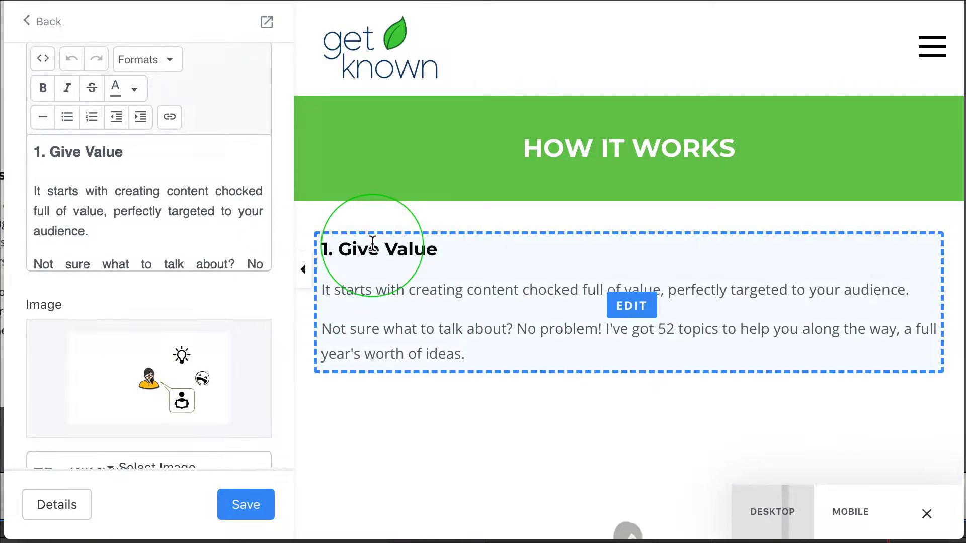
{"action": "scroll", "coordinate": [458, 300], "scroll_direction": "down", "scroll_amount": 5}
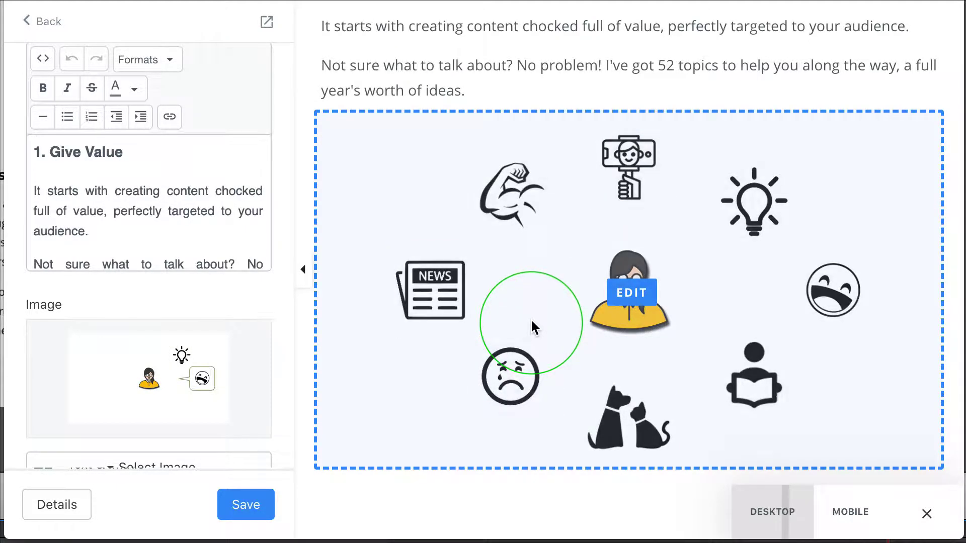
{"action": "scroll", "coordinate": [532, 323], "scroll_direction": "down", "scroll_amount": 4}
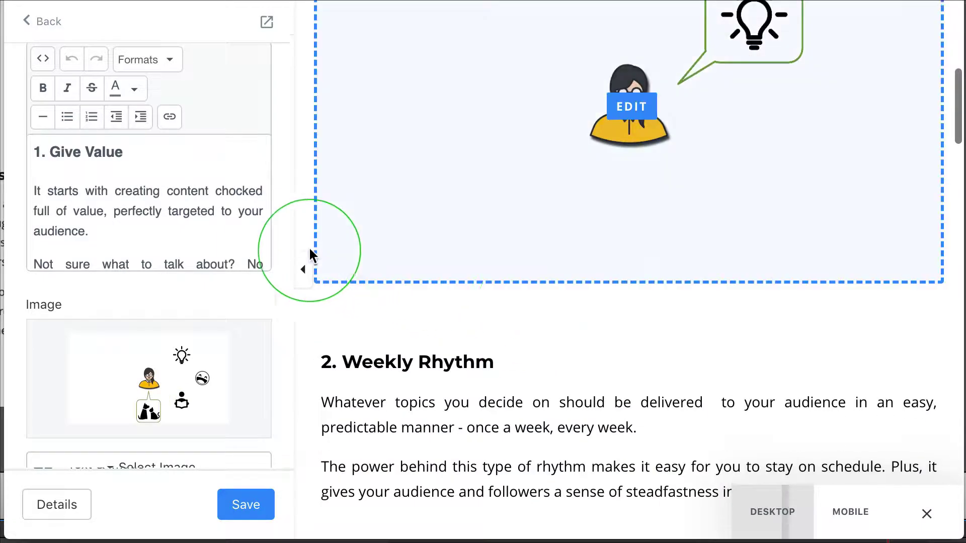
{"action": "scroll", "coordinate": [276, 254], "scroll_direction": "down", "scroll_amount": 5}
{"action": "scroll", "coordinate": [526, 222], "scroll_direction": "up", "scroll_amount": 5}
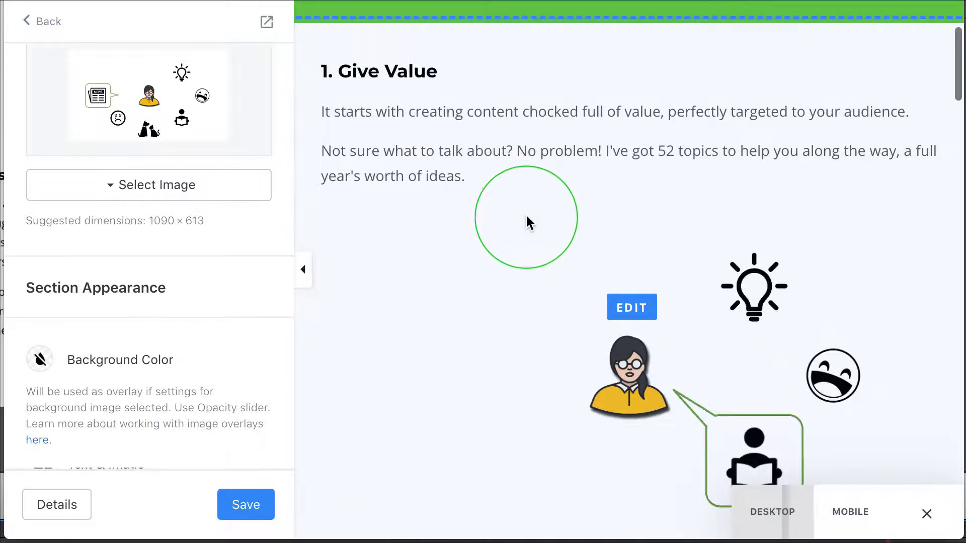
{"action": "scroll", "coordinate": [526, 229], "scroll_direction": "down", "scroll_amount": 5}
{"action": "scroll", "coordinate": [540, 269], "scroll_direction": "down", "scroll_amount": 5}
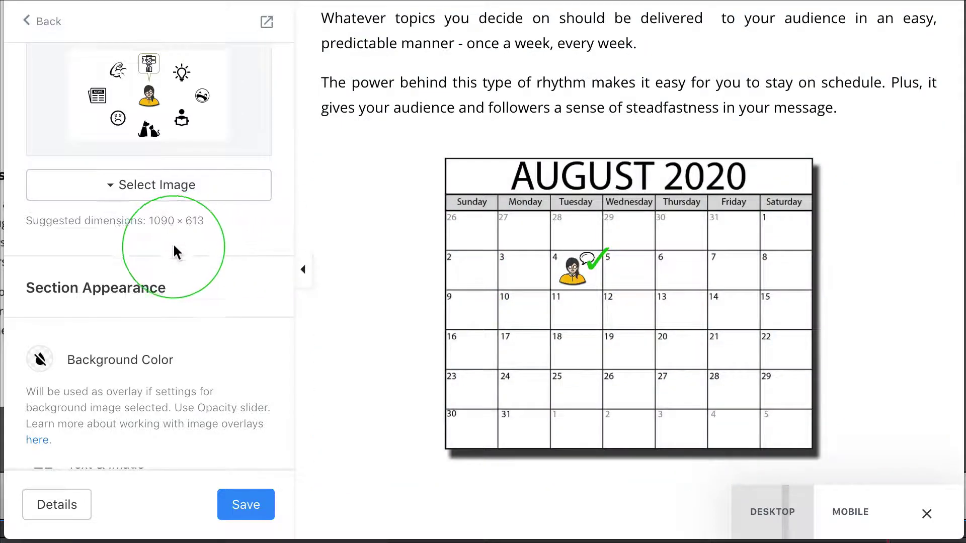
{"action": "scroll", "coordinate": [176, 262], "scroll_direction": "down", "scroll_amount": 5}
{"action": "scroll", "coordinate": [180, 151], "scroll_direction": "up", "scroll_amount": 10}
{"action": "left_click", "coordinate": [27, 26]}
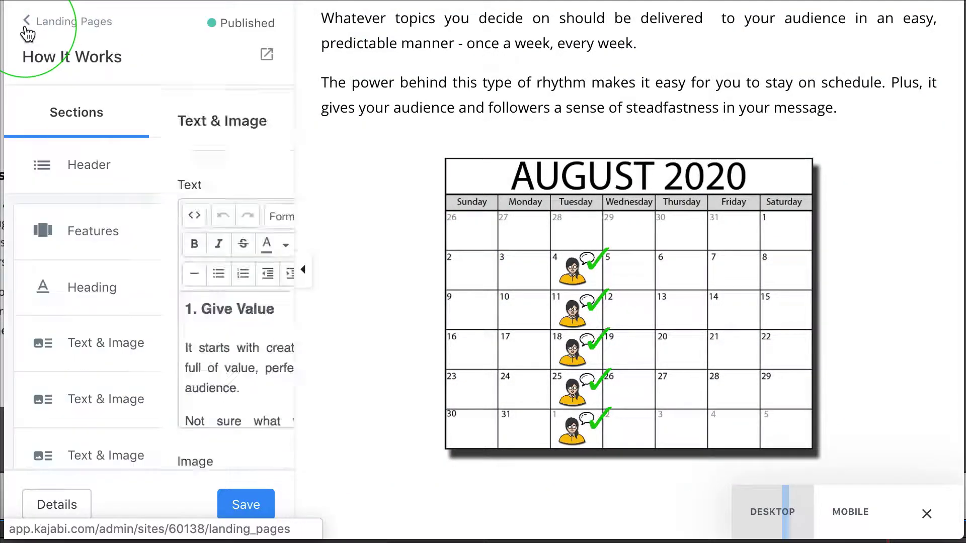
{"action": "scroll", "coordinate": [137, 321], "scroll_direction": "down", "scroll_amount": 10}
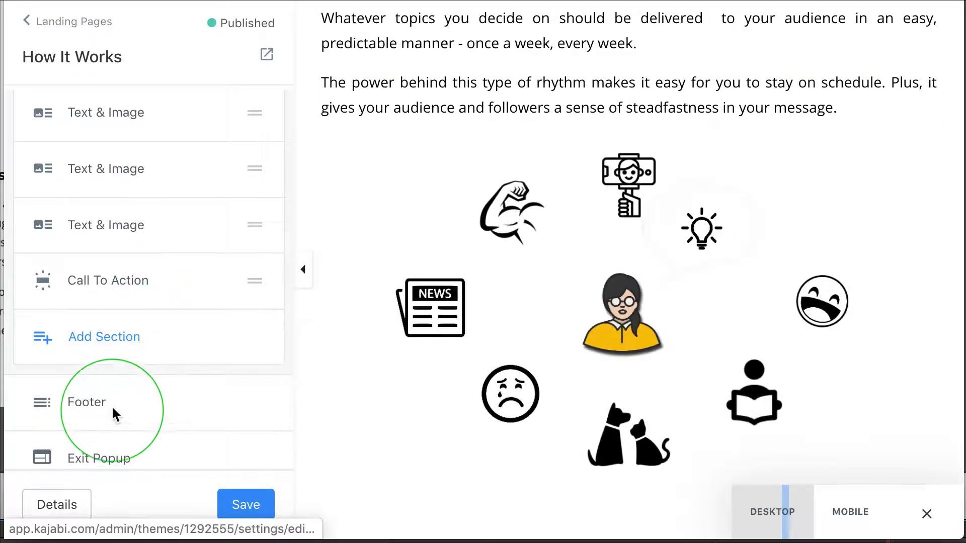
Open the section catalogue and preview an Image section on the page
{"action": "left_click", "coordinate": [108, 346]}
{"action": "scroll", "coordinate": [126, 330], "scroll_direction": "down", "scroll_amount": 5}
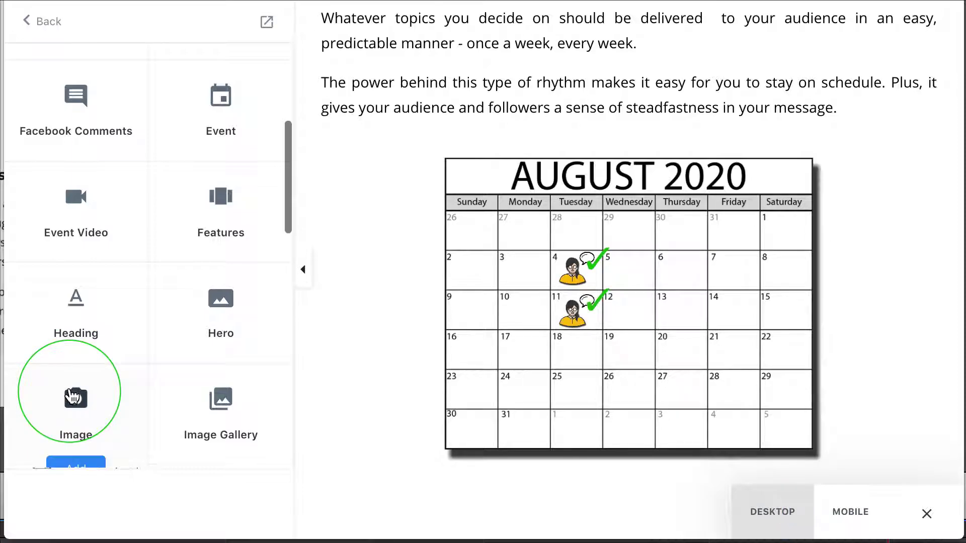
{"action": "left_click", "coordinate": [73, 397]}
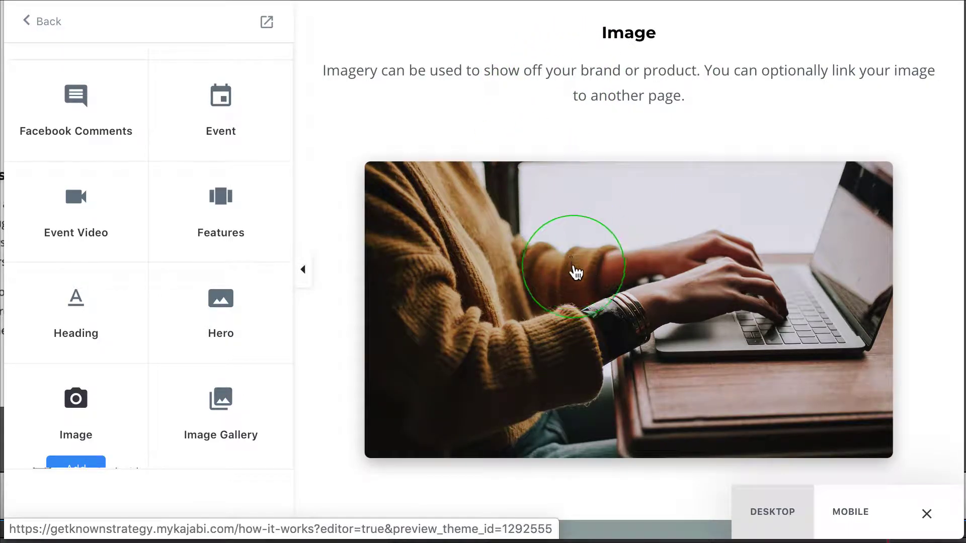
Preview a Text & Image section with placeholder text, CALL TO ACTION button and photo
{"action": "scroll", "coordinate": [651, 216], "scroll_direction": "up", "scroll_amount": 6}
{"action": "scroll", "coordinate": [651, 216], "scroll_direction": "up", "scroll_amount": 14}
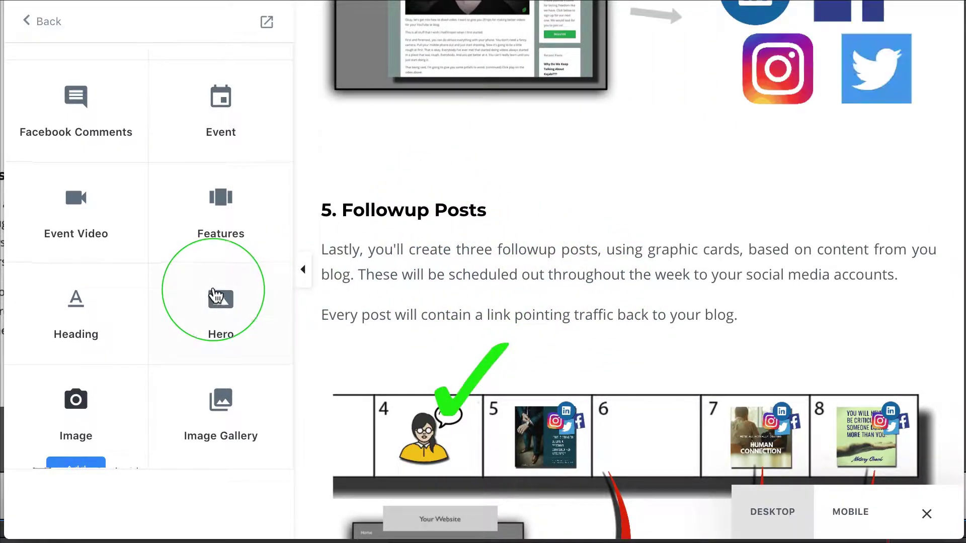
{"action": "scroll", "coordinate": [245, 292], "scroll_direction": "up", "scroll_amount": 5}
{"action": "scroll", "coordinate": [211, 287], "scroll_direction": "down", "scroll_amount": 20}
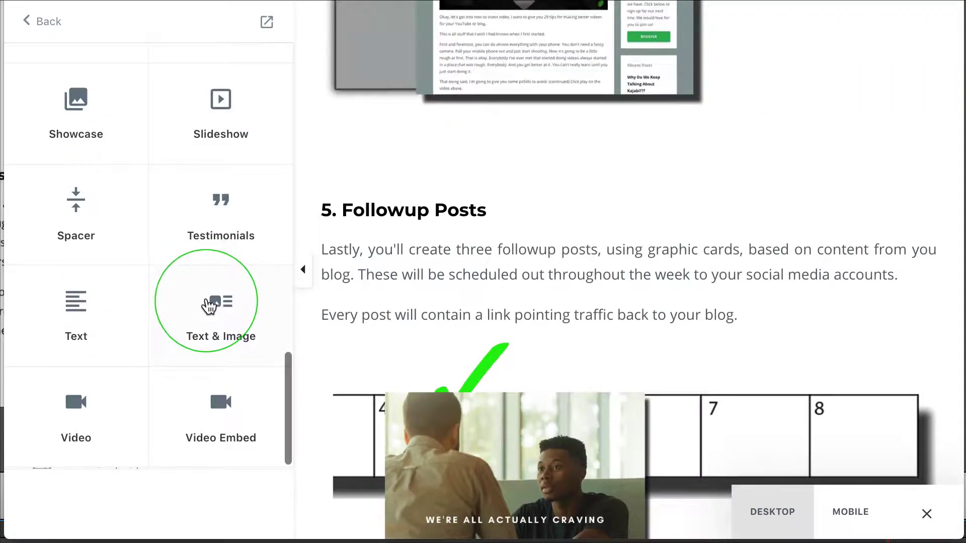
{"action": "left_click", "coordinate": [211, 302]}
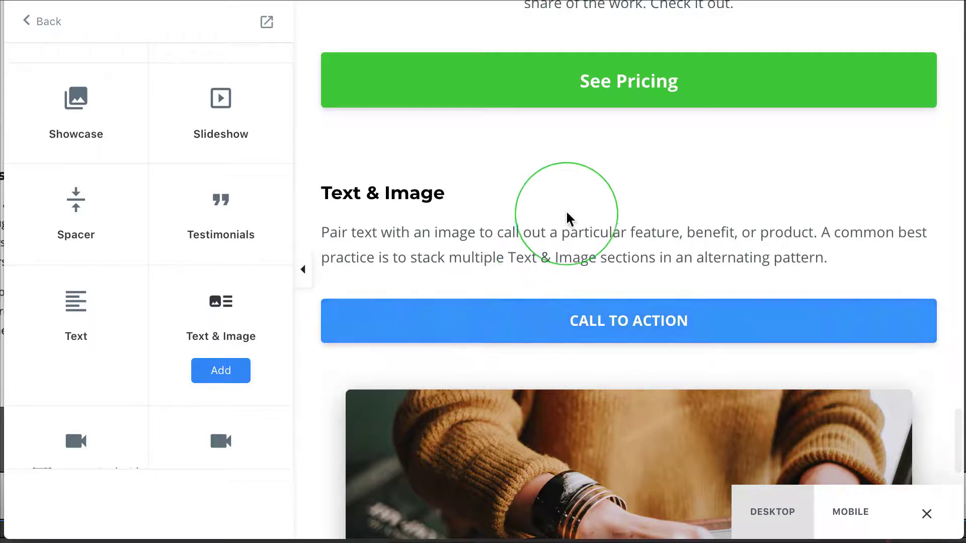
{"action": "scroll", "coordinate": [560, 230], "scroll_direction": "down", "scroll_amount": 9}
{"action": "scroll", "coordinate": [557, 242], "scroll_direction": "up", "scroll_amount": 6}
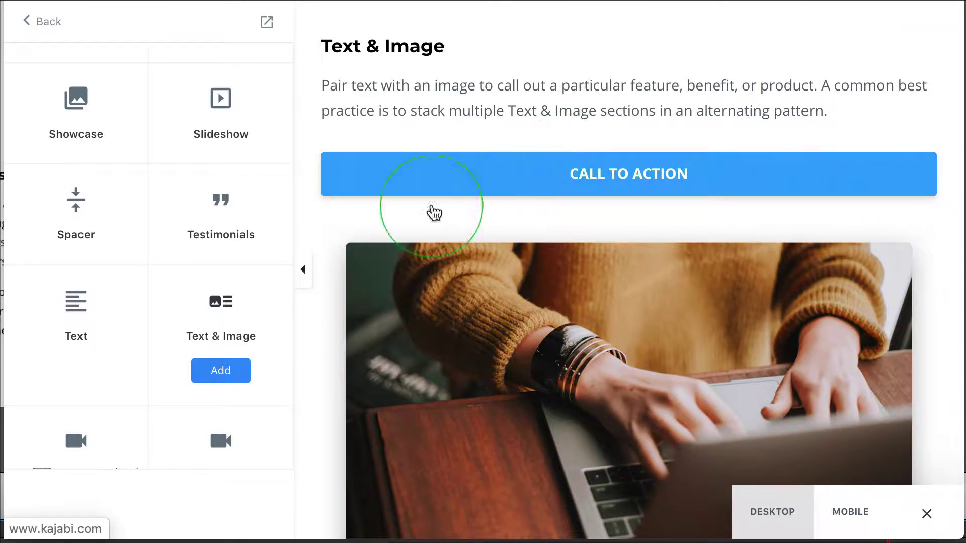
{"action": "scroll", "coordinate": [209, 383], "scroll_direction": "down", "scroll_amount": 1}
Add a Text & Image section and upload 1 content.gif as its image
{"action": "left_click", "coordinate": [218, 352]}
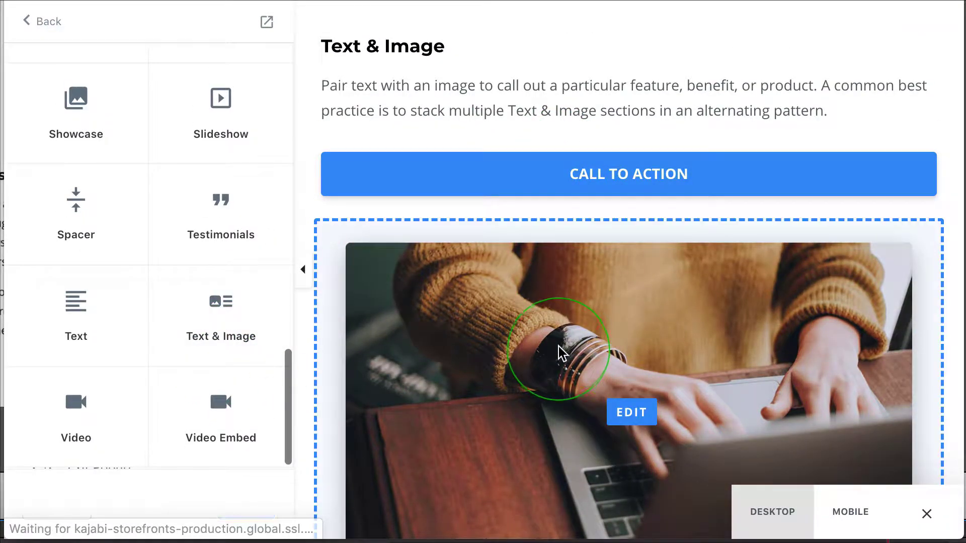
{"action": "left_click", "coordinate": [531, 276]}
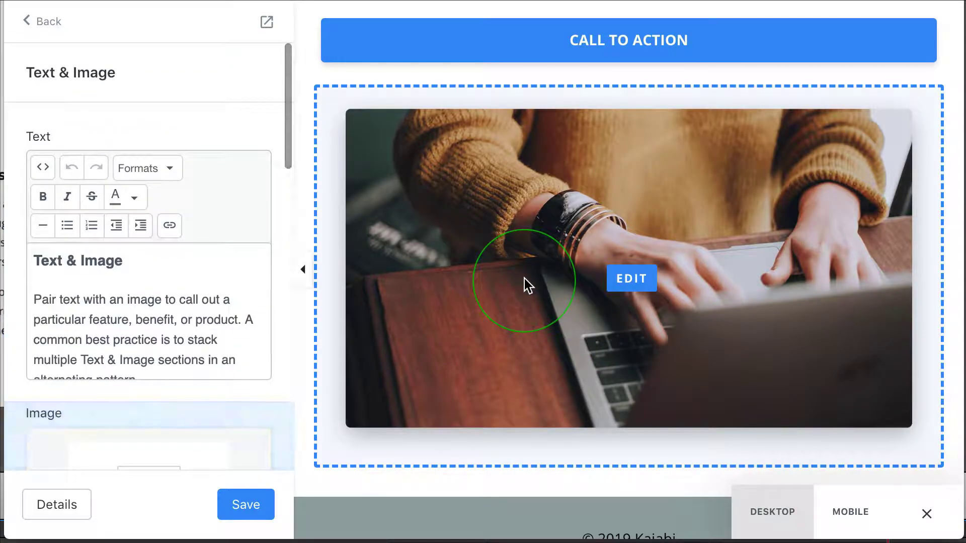
{"action": "scroll", "coordinate": [188, 318], "scroll_direction": "down", "scroll_amount": 1}
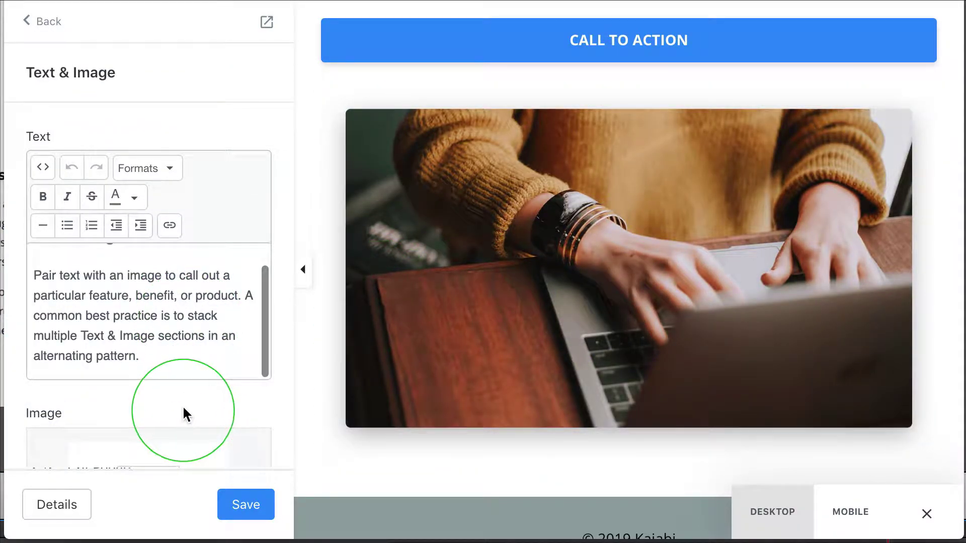
{"action": "scroll", "coordinate": [183, 406], "scroll_direction": "down", "scroll_amount": 10}
{"action": "left_click", "coordinate": [186, 302]}
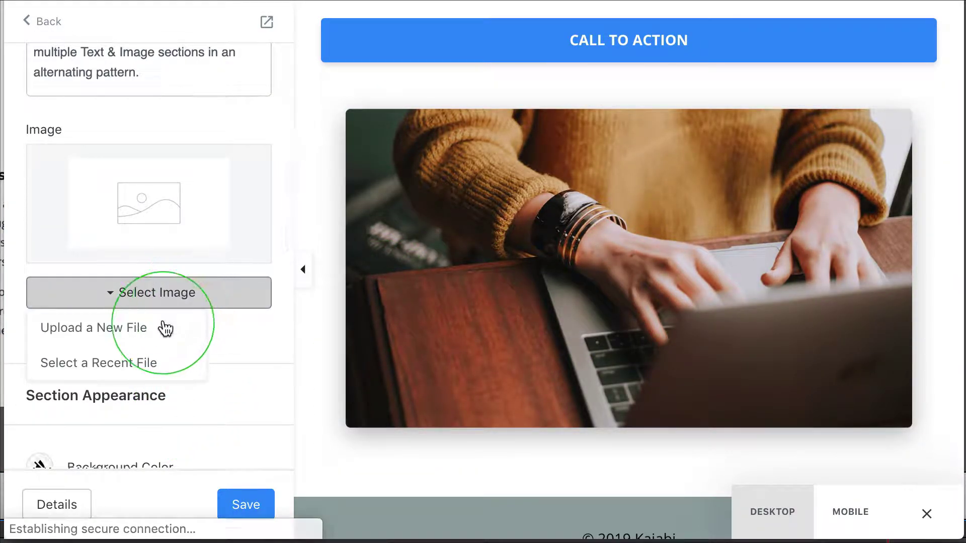
{"action": "left_click", "coordinate": [215, 329]}
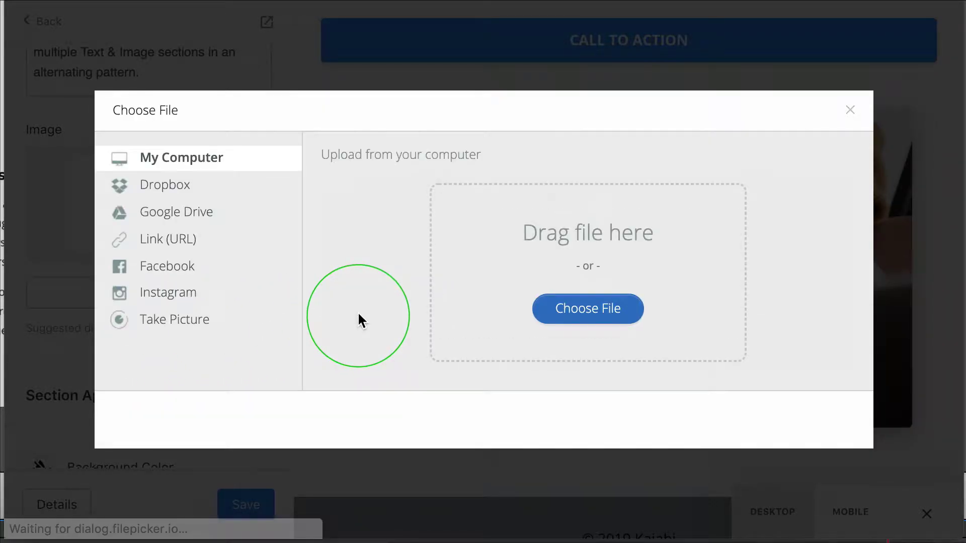
{"action": "left_click", "coordinate": [570, 316]}
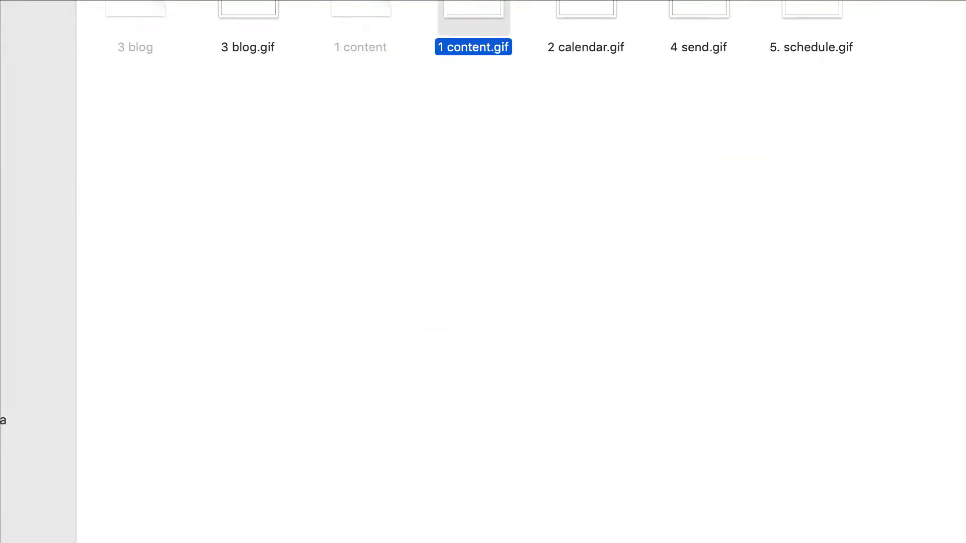
{"action": "key", "text": "Return"}
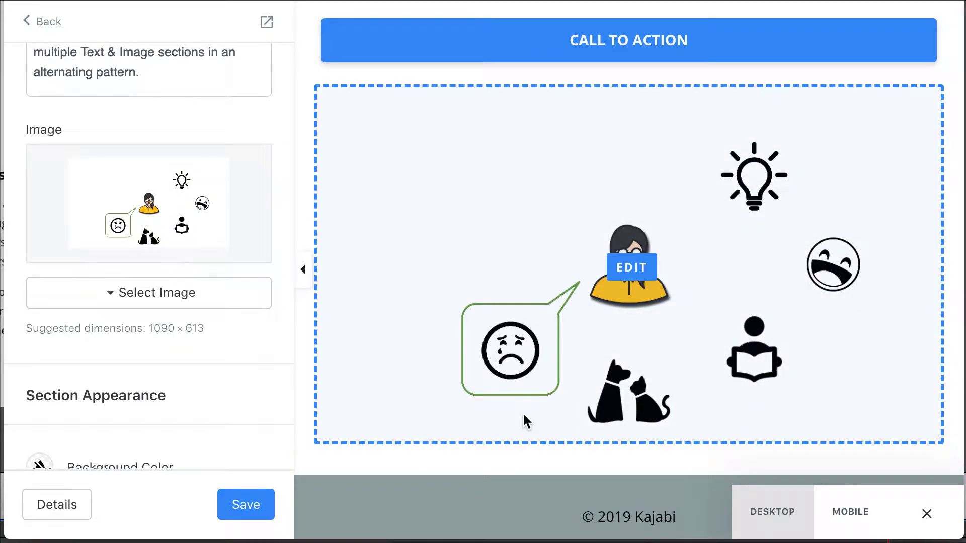
Switch the preview to mobile and scroll through the animated illustrations
{"action": "left_click", "coordinate": [853, 521]}
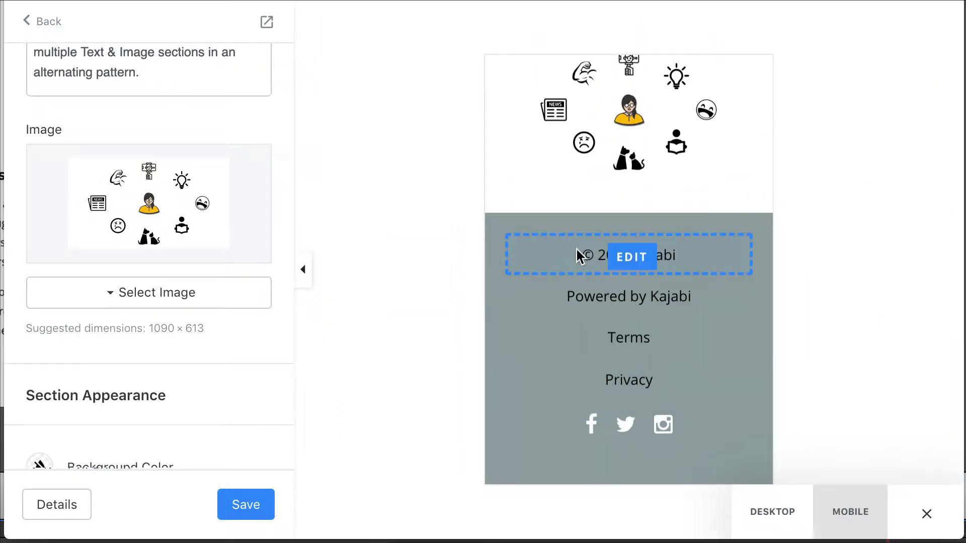
{"action": "scroll", "coordinate": [578, 250], "scroll_direction": "up", "scroll_amount": 10}
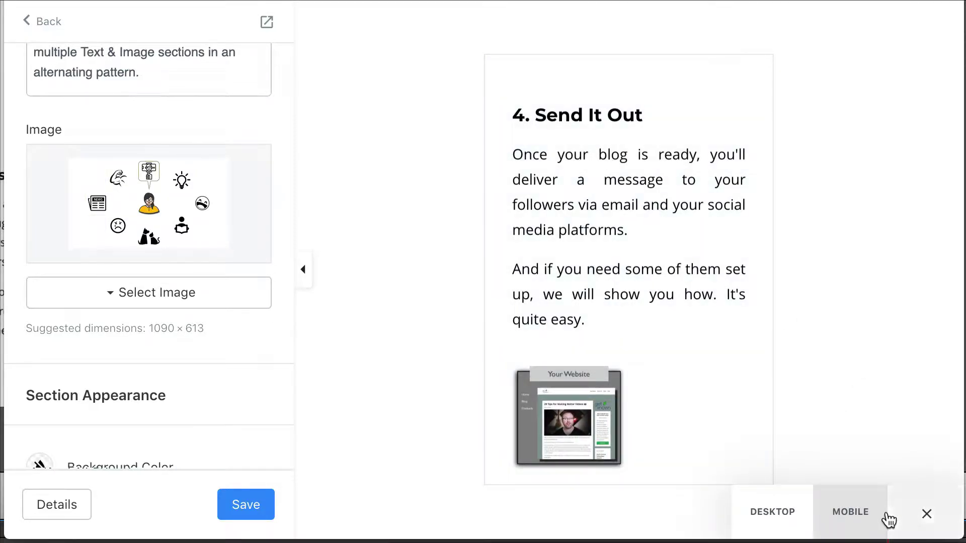
{"action": "scroll", "coordinate": [714, 249], "scroll_direction": "up", "scroll_amount": 15}
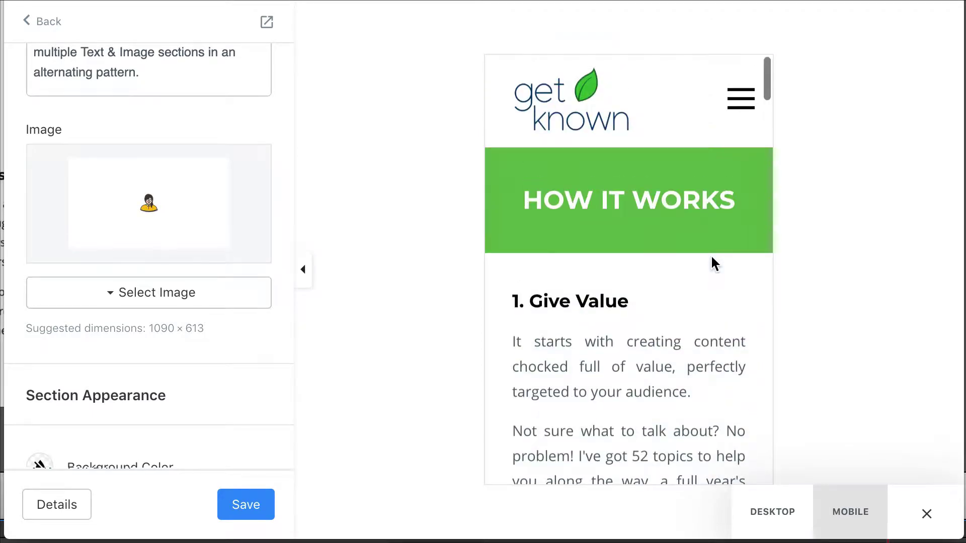
{"action": "scroll", "coordinate": [750, 357], "scroll_direction": "down", "scroll_amount": 5}
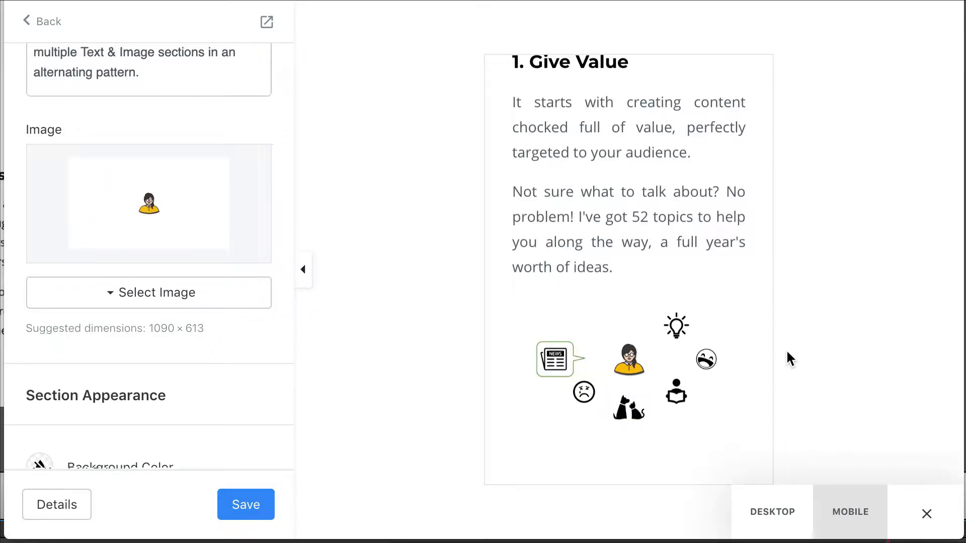
{"action": "scroll", "coordinate": [744, 211], "scroll_direction": "down", "scroll_amount": 10}
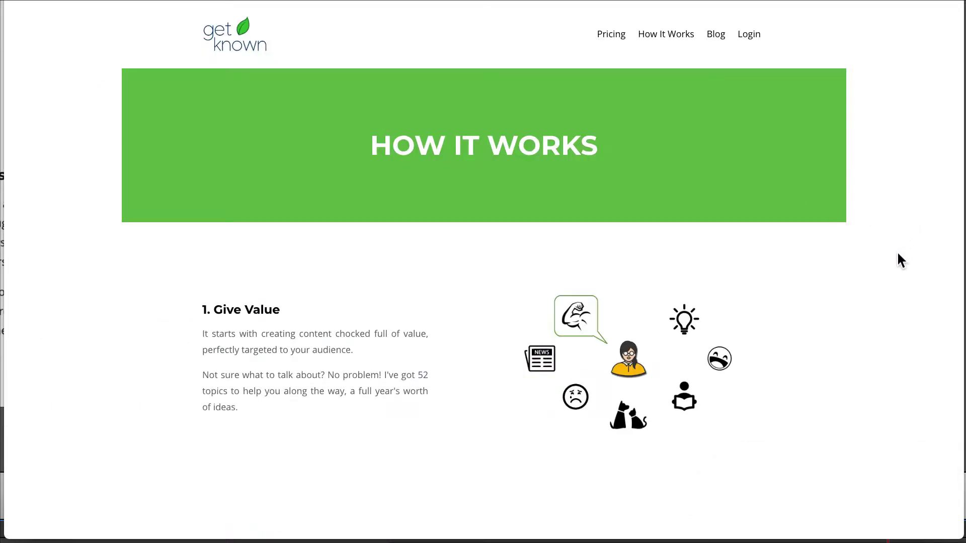
{"action": "scroll", "coordinate": [898, 297], "scroll_direction": "down", "scroll_amount": 6}
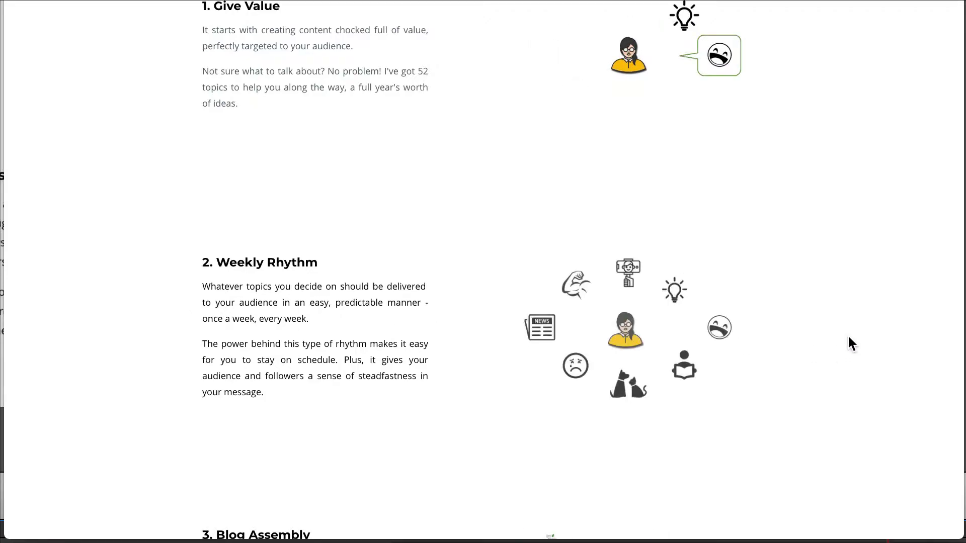
{"action": "scroll", "coordinate": [771, 235], "scroll_direction": "down", "scroll_amount": 5}
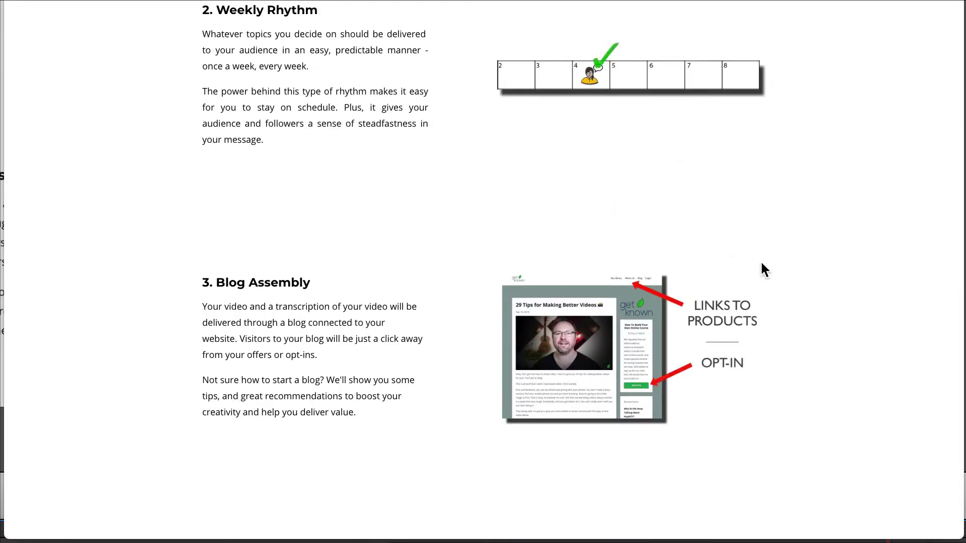
{"action": "scroll", "coordinate": [800, 259], "scroll_direction": "down", "scroll_amount": 8}
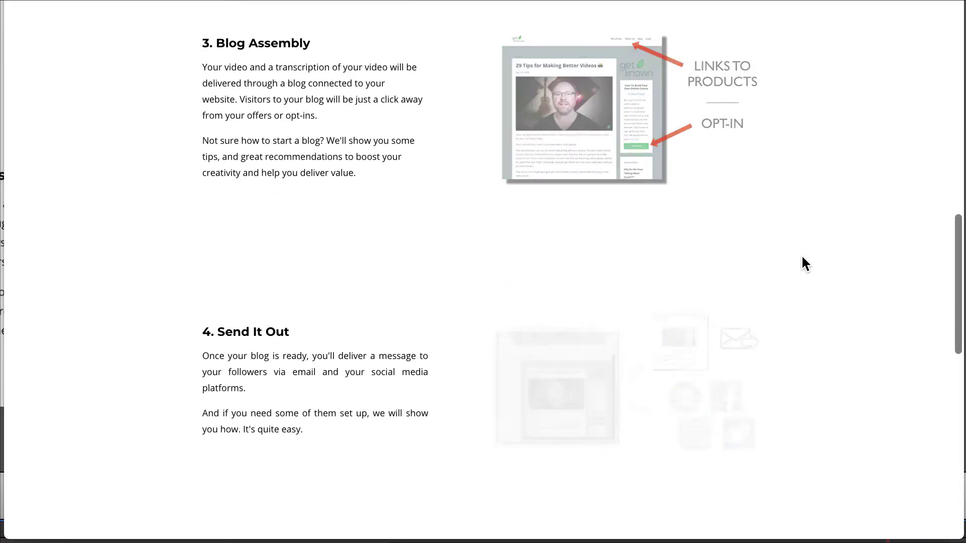
{"action": "scroll", "coordinate": [804, 261], "scroll_direction": "down", "scroll_amount": 5}
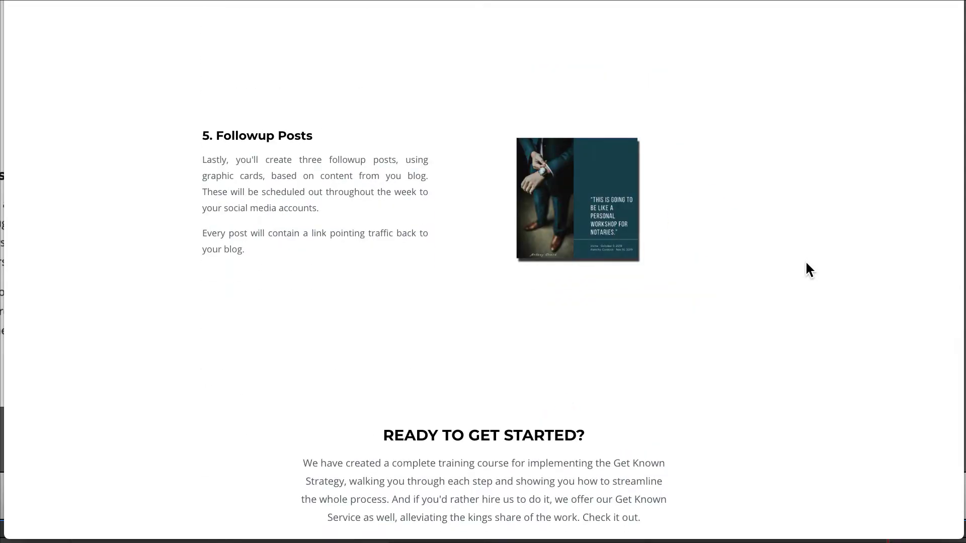